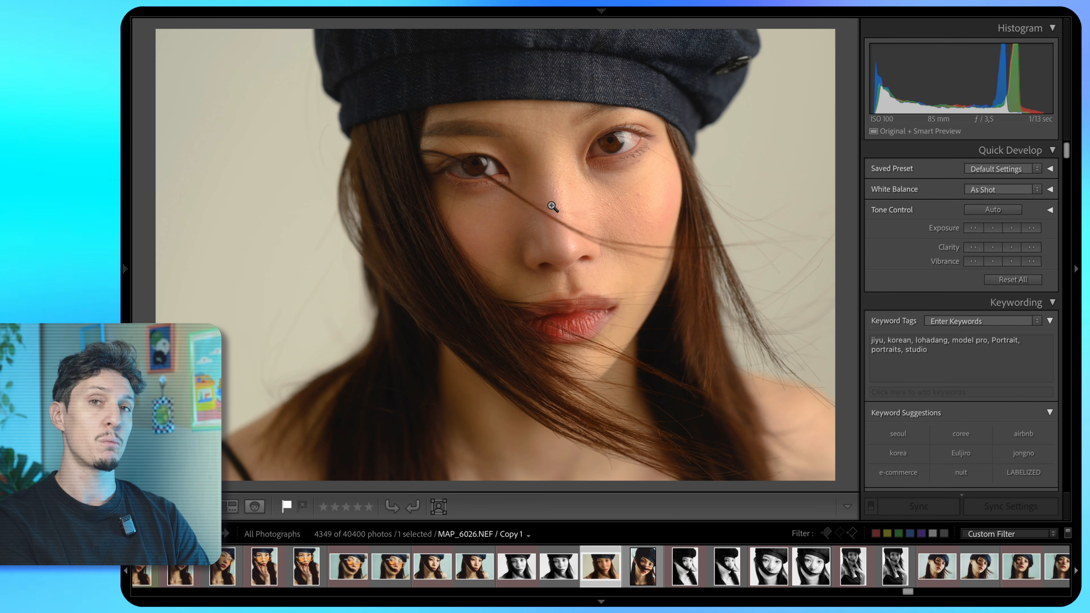
- Switch the portrait to the Develop module and apply the Camera Portrait v2 profile
mouse_move(710, 18)
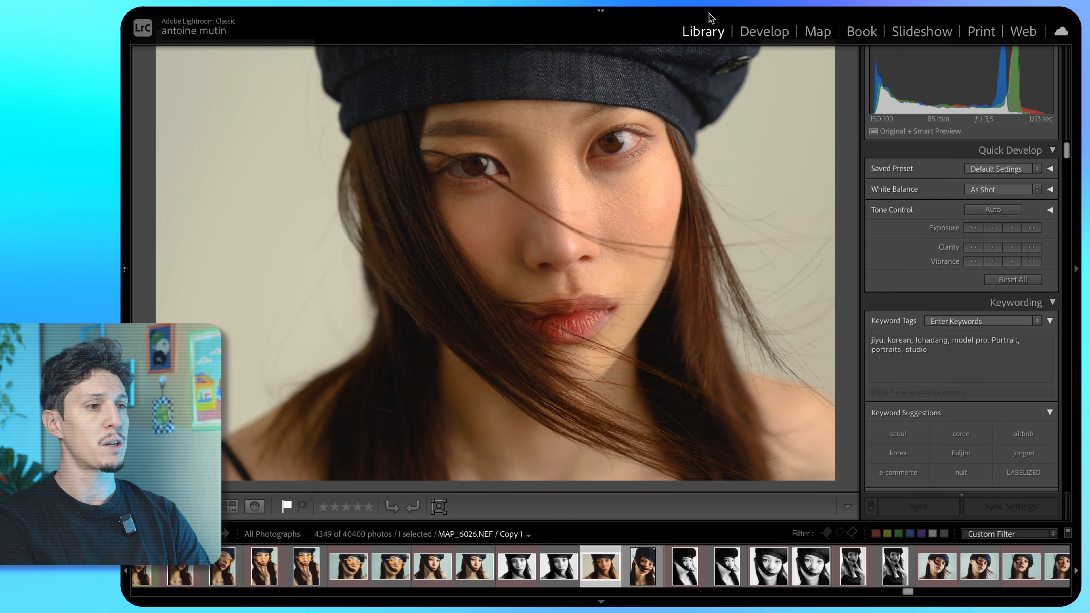
click(771, 35)
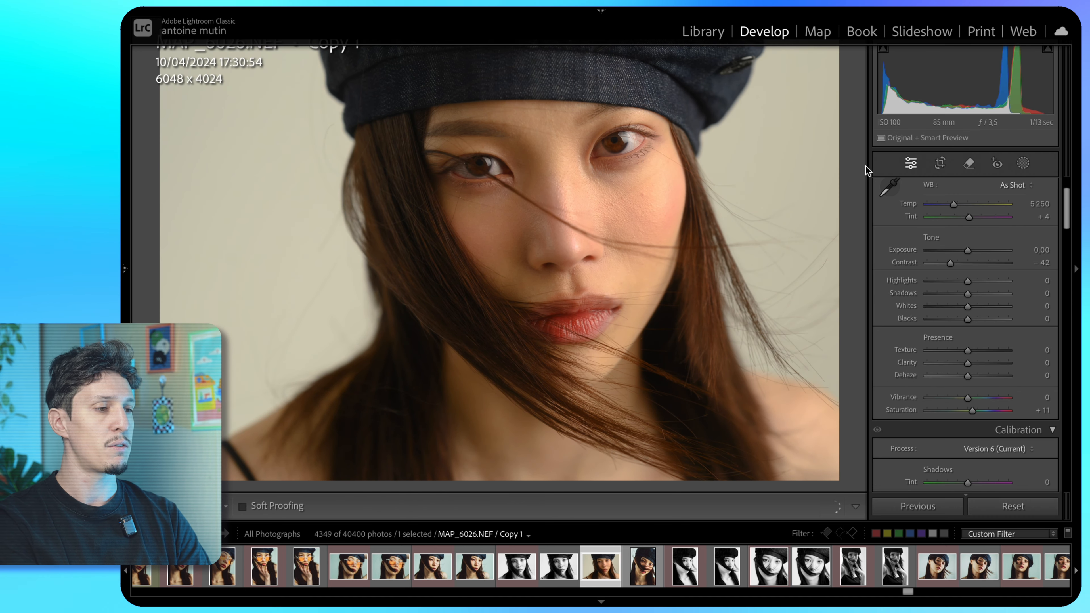
scroll(1030, 234, up, 3)
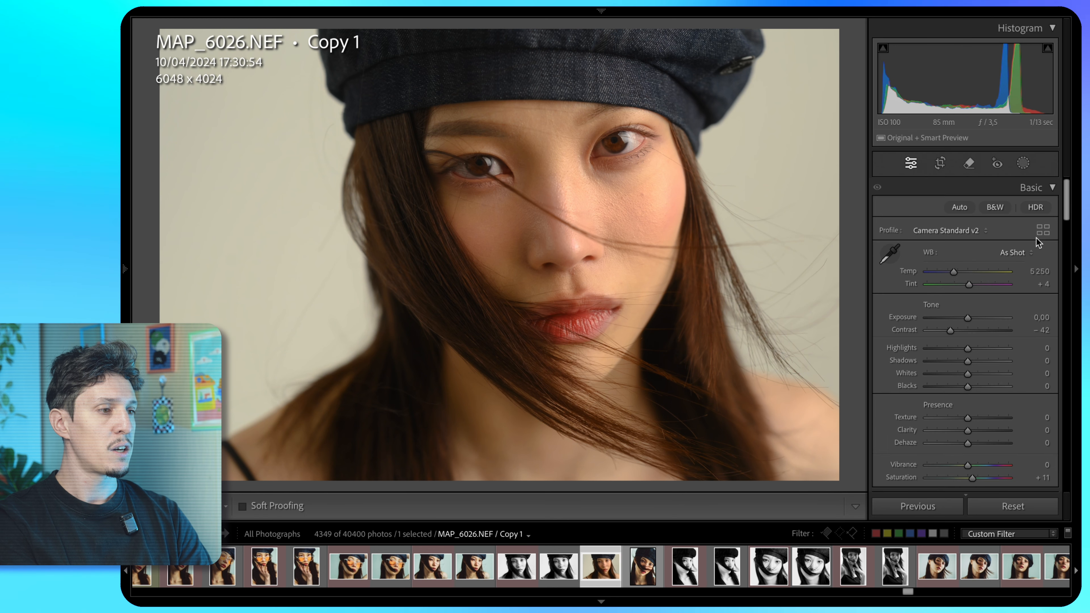
click(1043, 230)
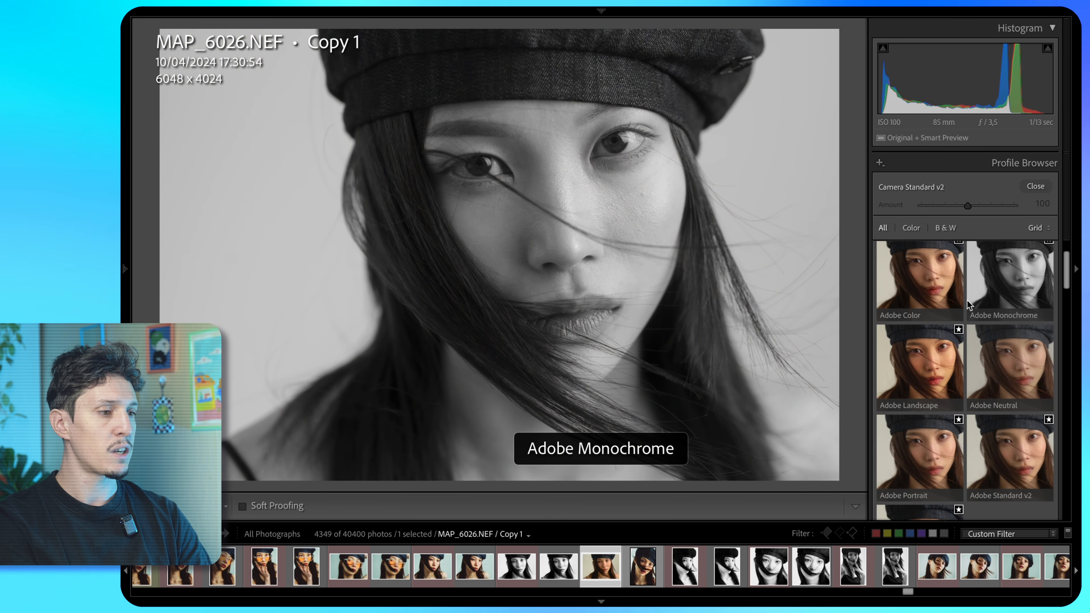
scroll(955, 308, down, 5)
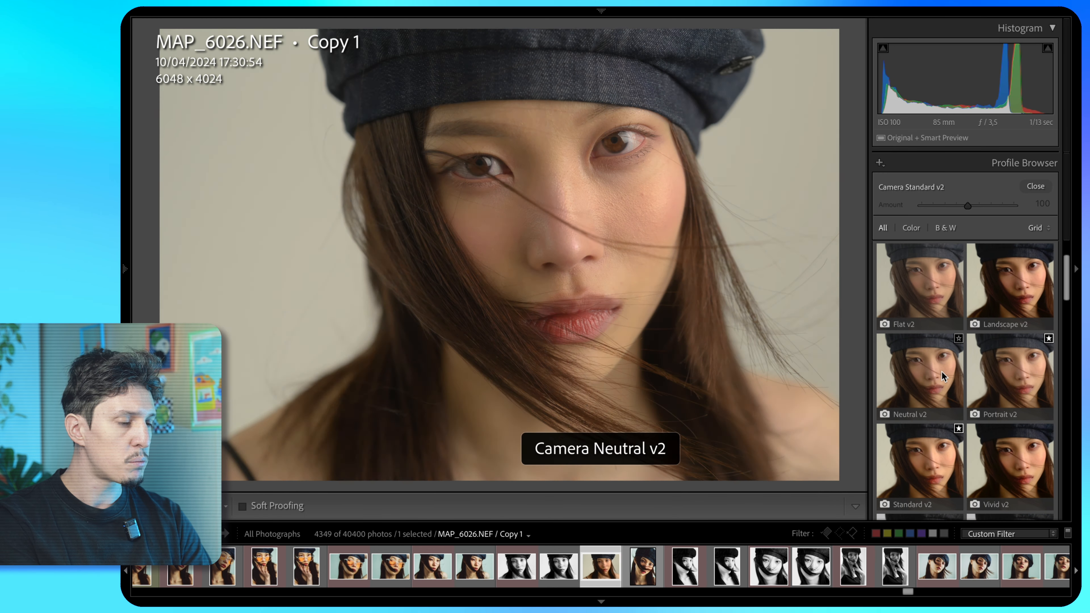
click(994, 370)
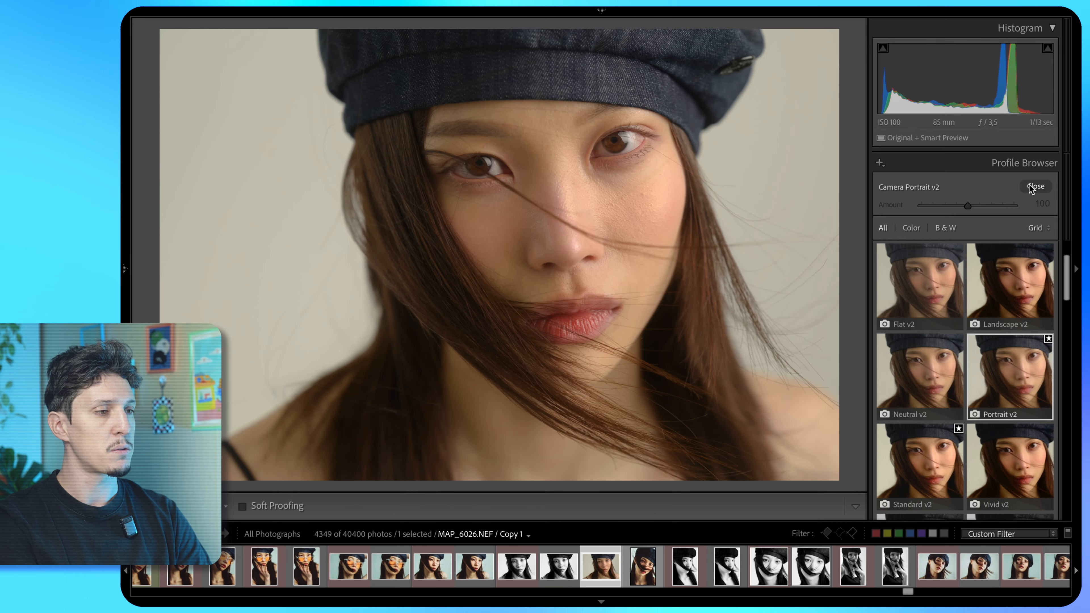
click(1028, 185)
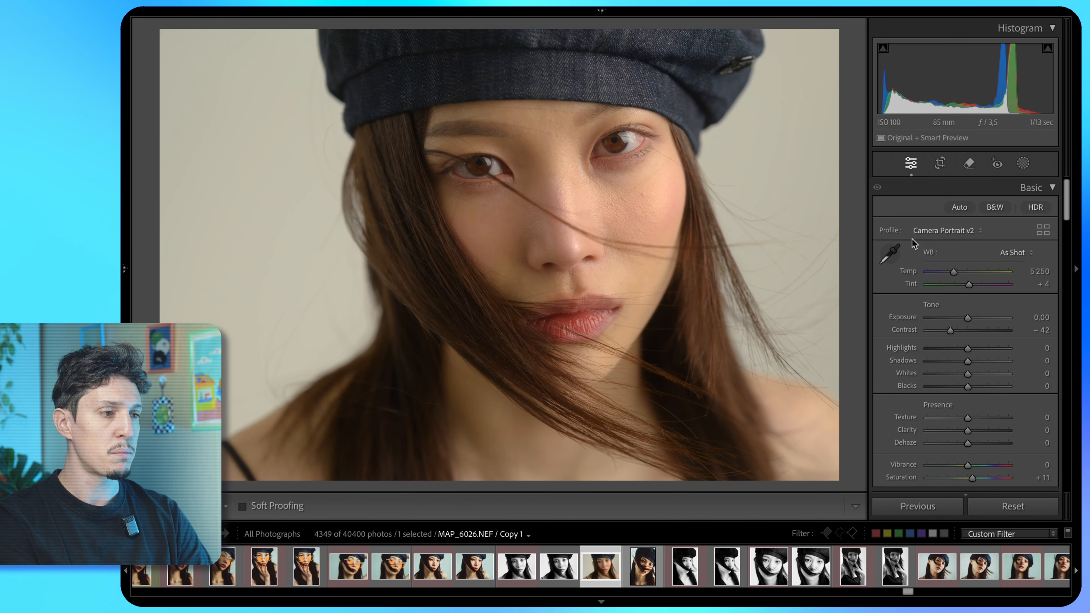
- Browse the camera matching profiles and preview the flat, monochrome and neutral looks on the portrait
click(941, 232)
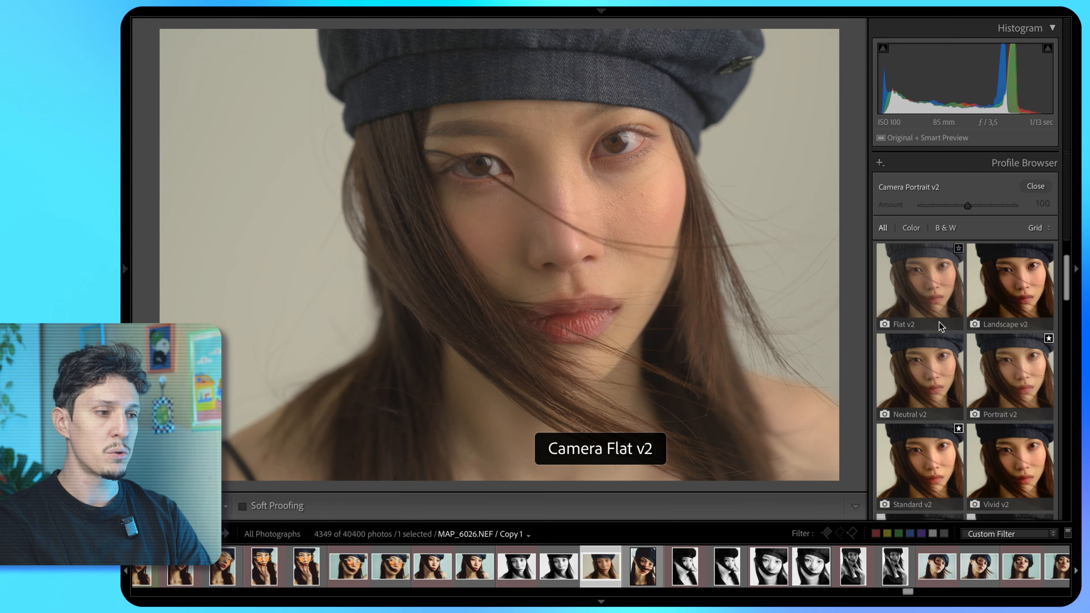
scroll(921, 383, down, 3)
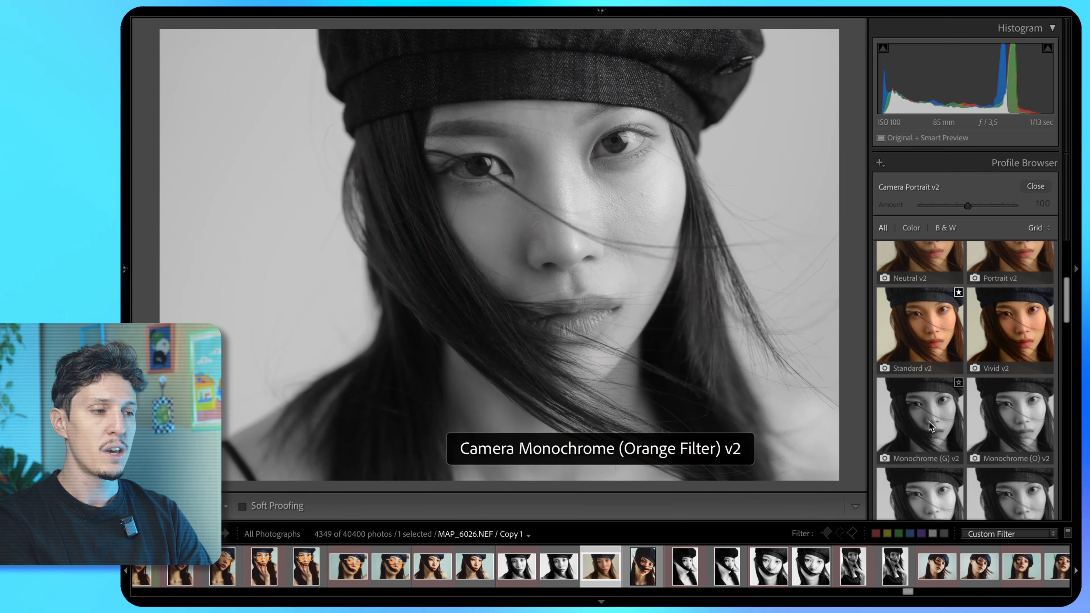
scroll(932, 410, up, 5)
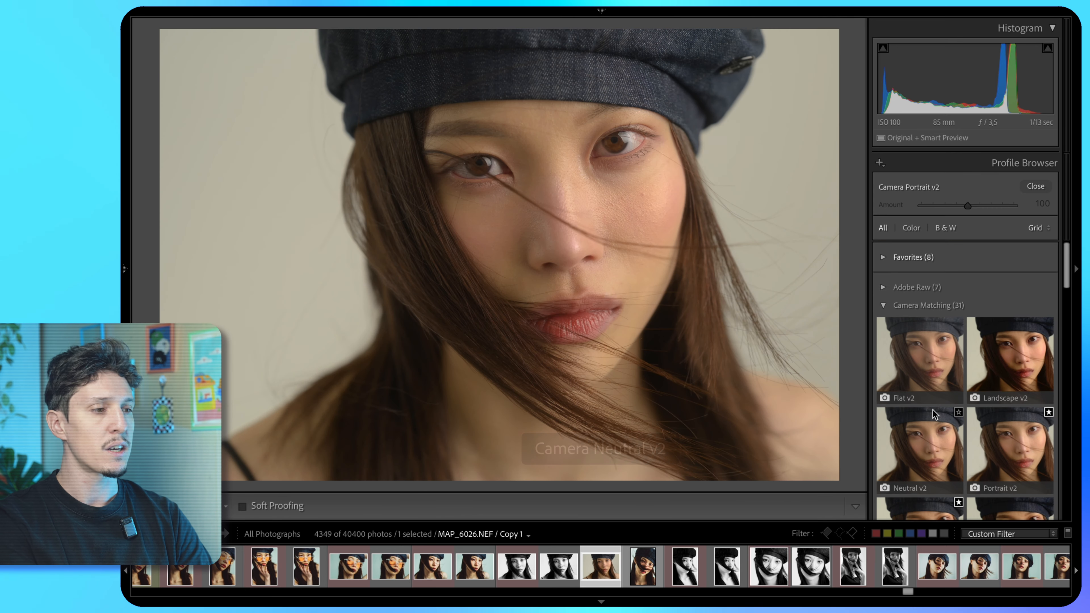
click(1035, 186)
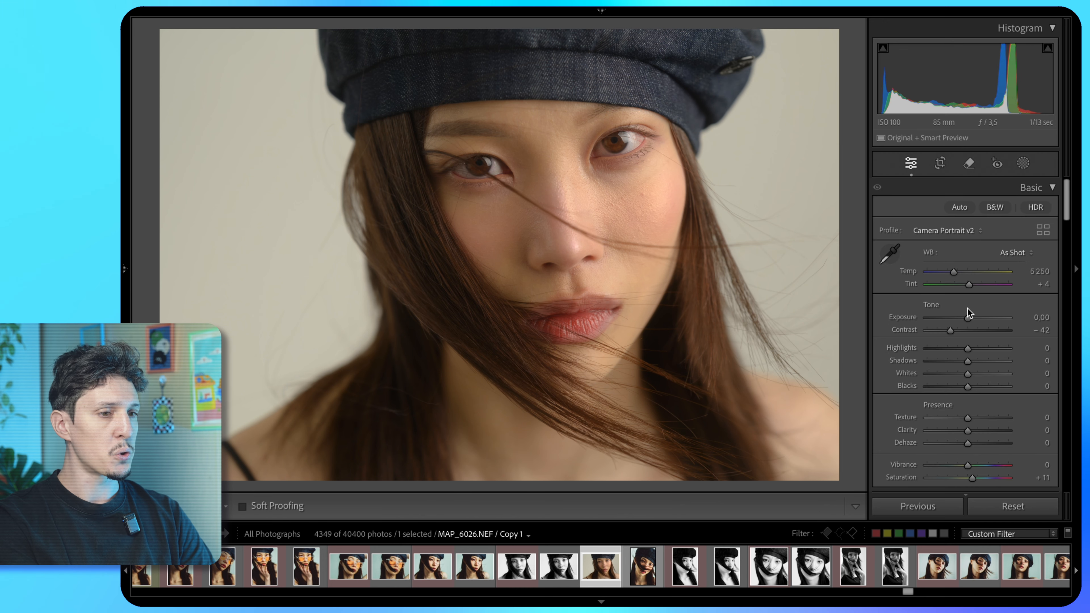
- Convert the photo to black and white with Exposure +1.05, Highlights −56, Shadows +18, Whites +46 and Blacks −81
click(995, 208)
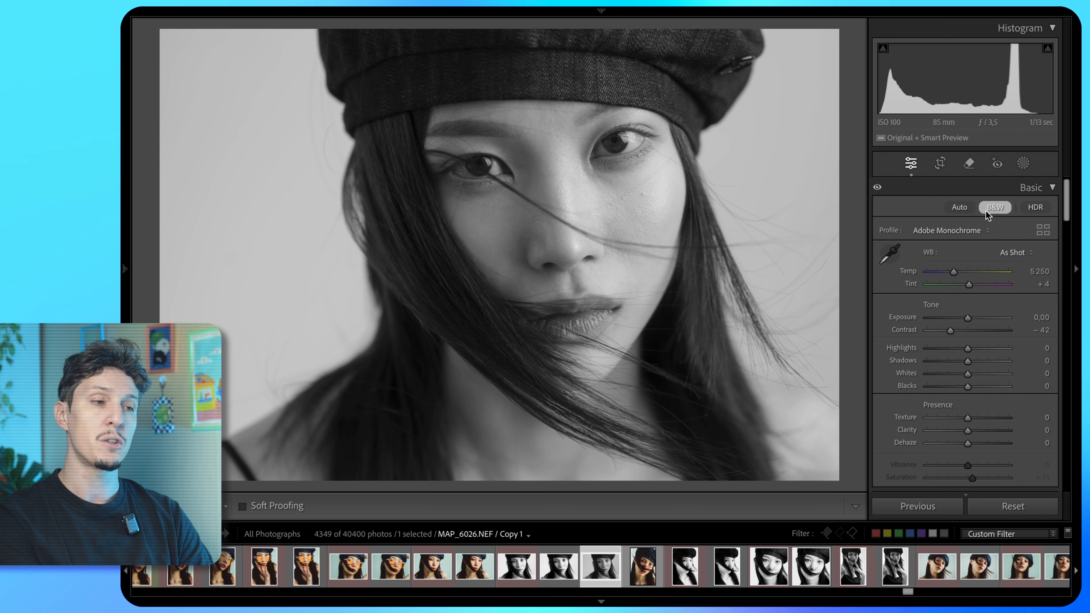
drag(967, 317, 978, 316)
mouse_move(967, 373)
mouse_down()
mouse_move(985, 371)
mouse_move(973, 376)
mouse_move(977, 364)
mouse_up()
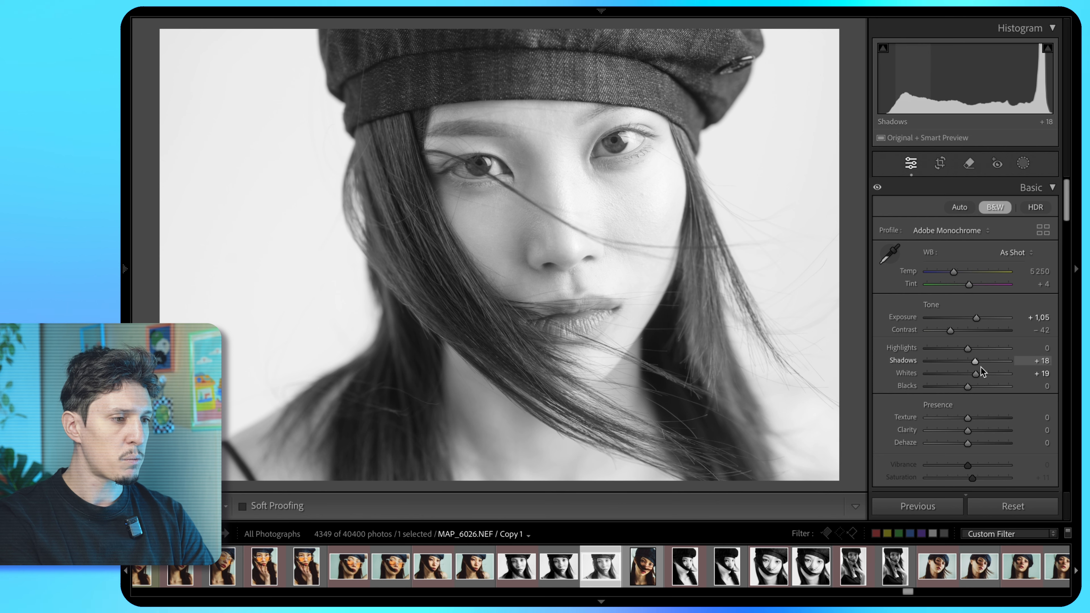
drag(967, 388, 932, 389)
drag(966, 348, 986, 376)
- Refine the bright skin tones while checking the face up close, setting Whites to +29 and Highlights to −55
click(662, 219)
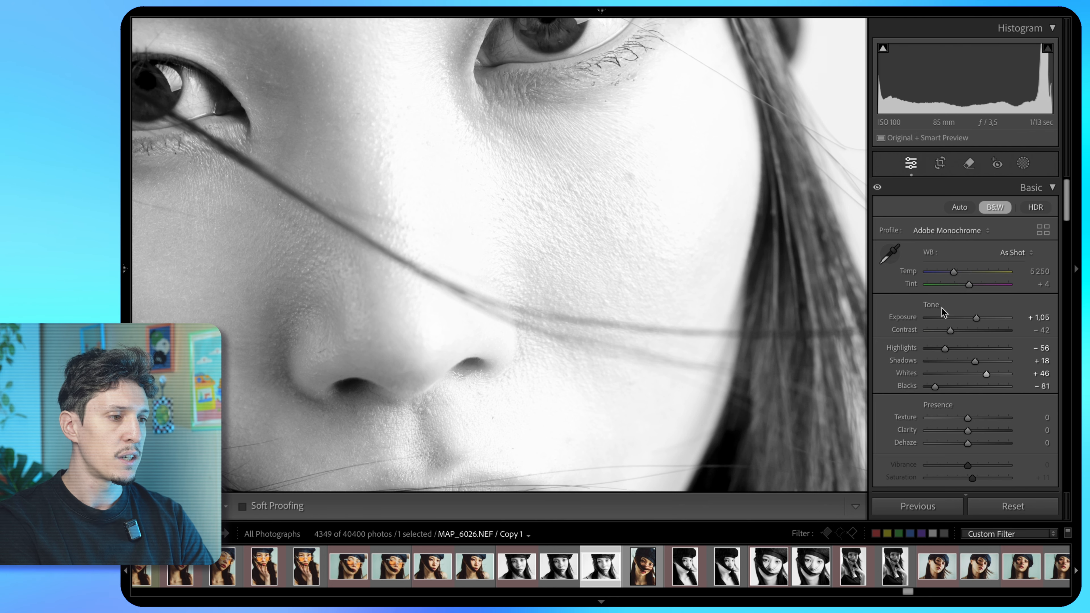
drag(986, 374, 979, 376)
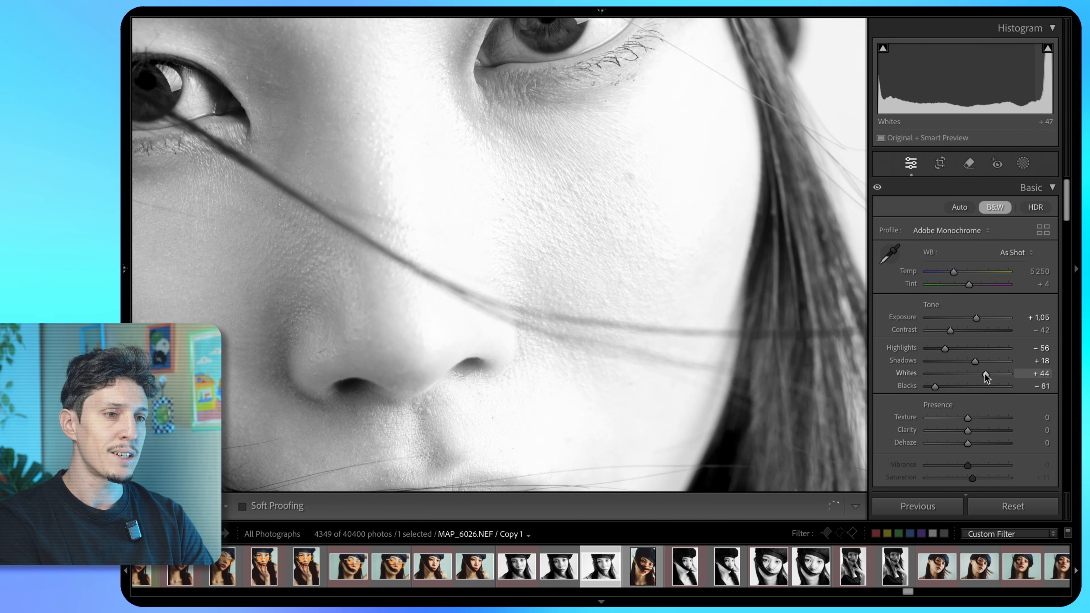
mouse_move(945, 348)
mouse_down()
mouse_move(966, 348)
mouse_move(955, 348)
mouse_up()
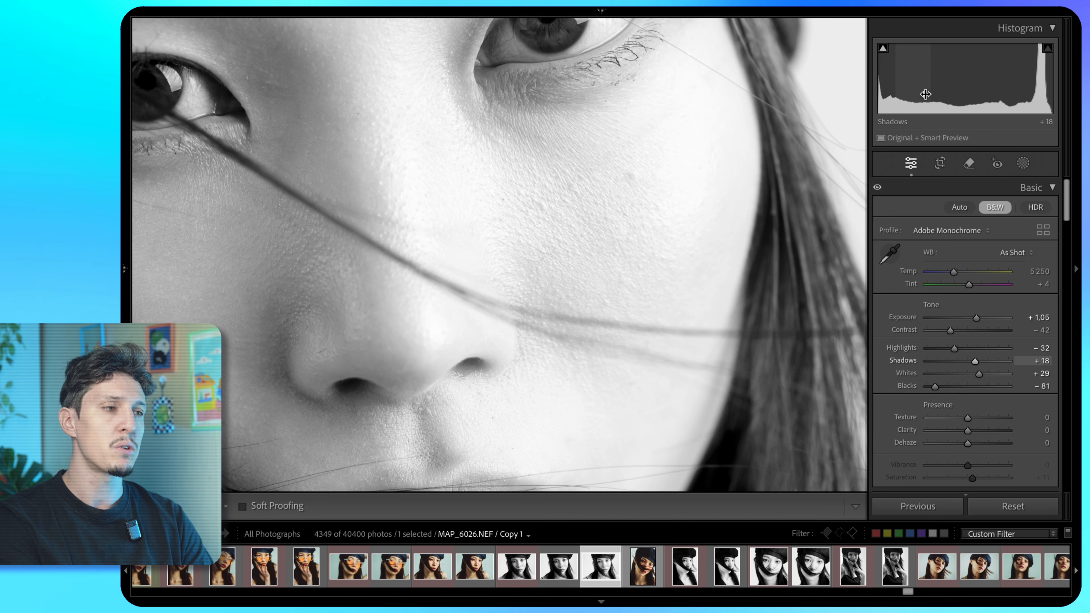
drag(606, 202, 634, 222)
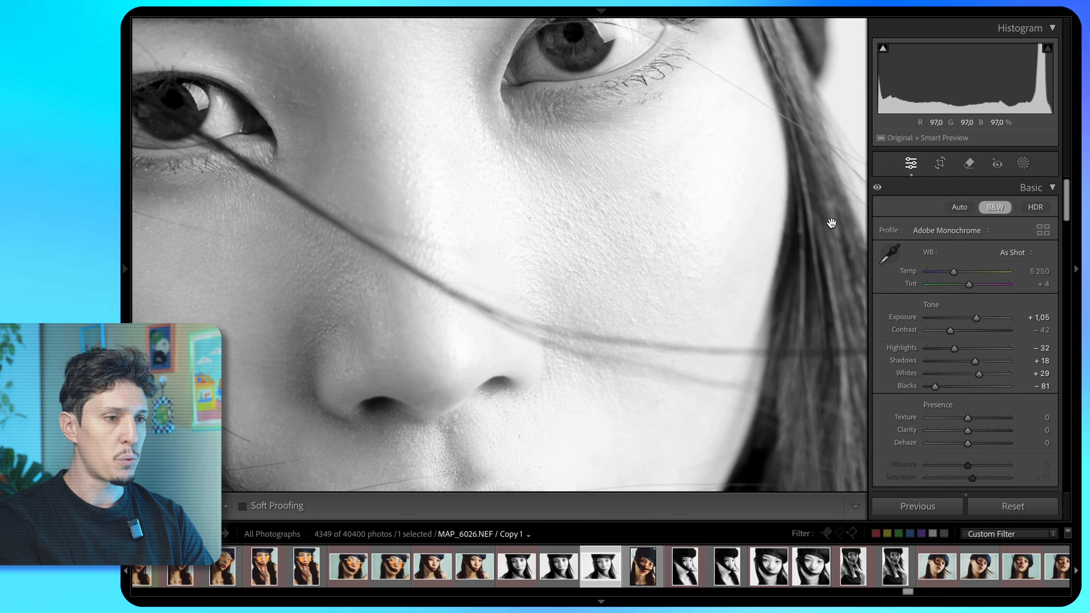
drag(943, 350, 946, 348)
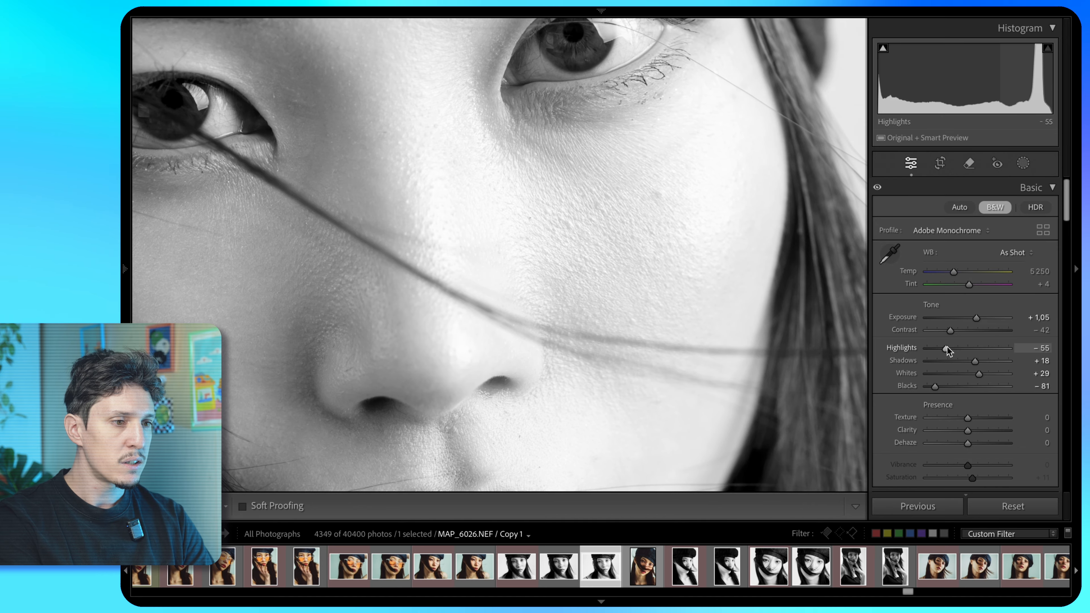
click(663, 277)
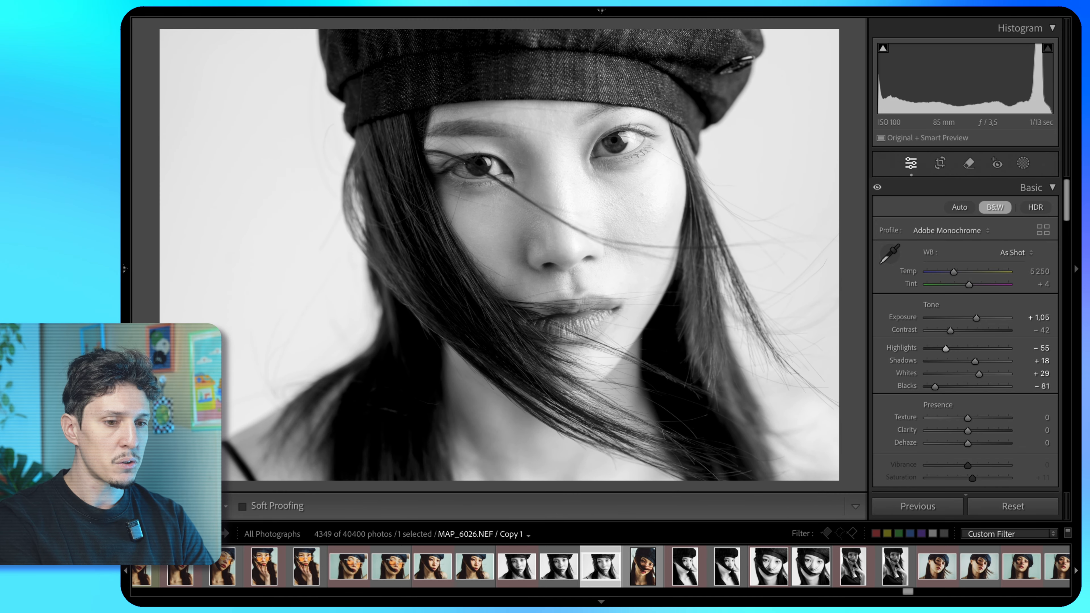
key(y)
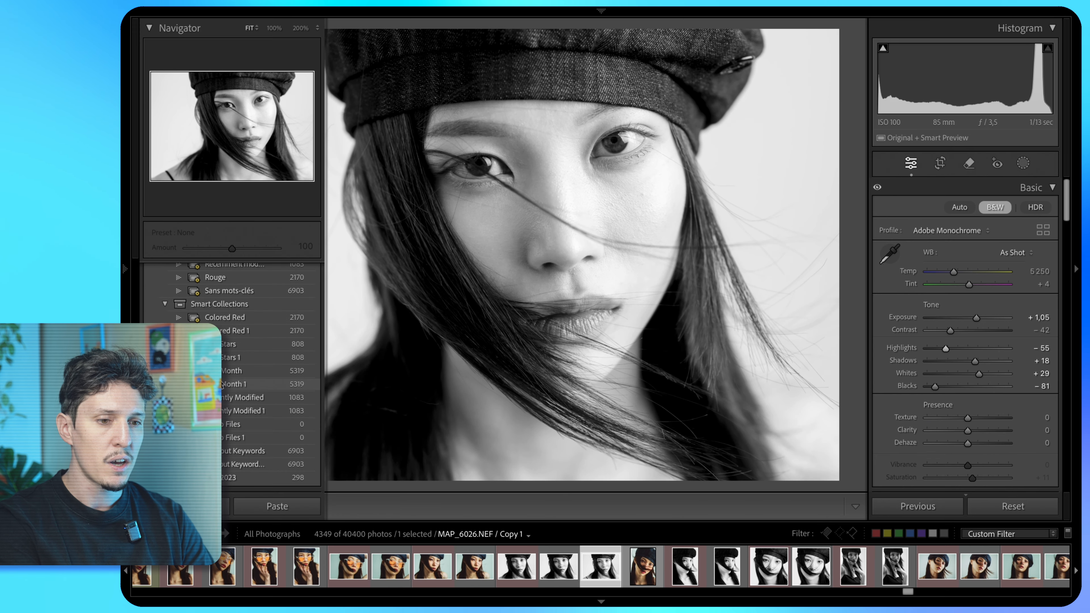
- Apply the eyes mask preset and the Presence Subject mask preset from the Portrait Presets group
scroll(222, 383, up, 5)
drag(134, 374, 133, 240)
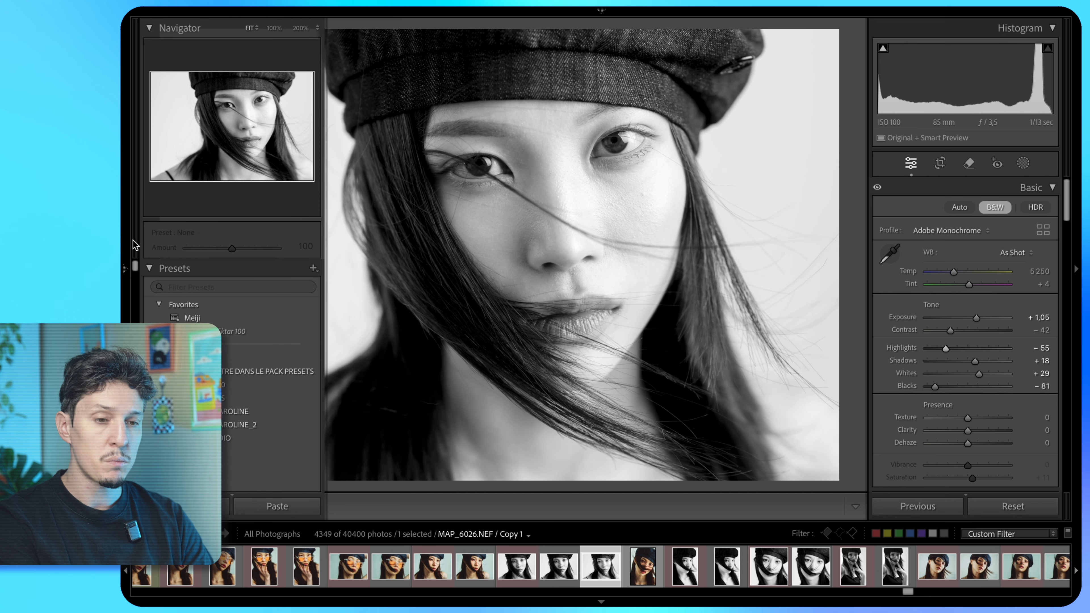
scroll(222, 358, down, 5)
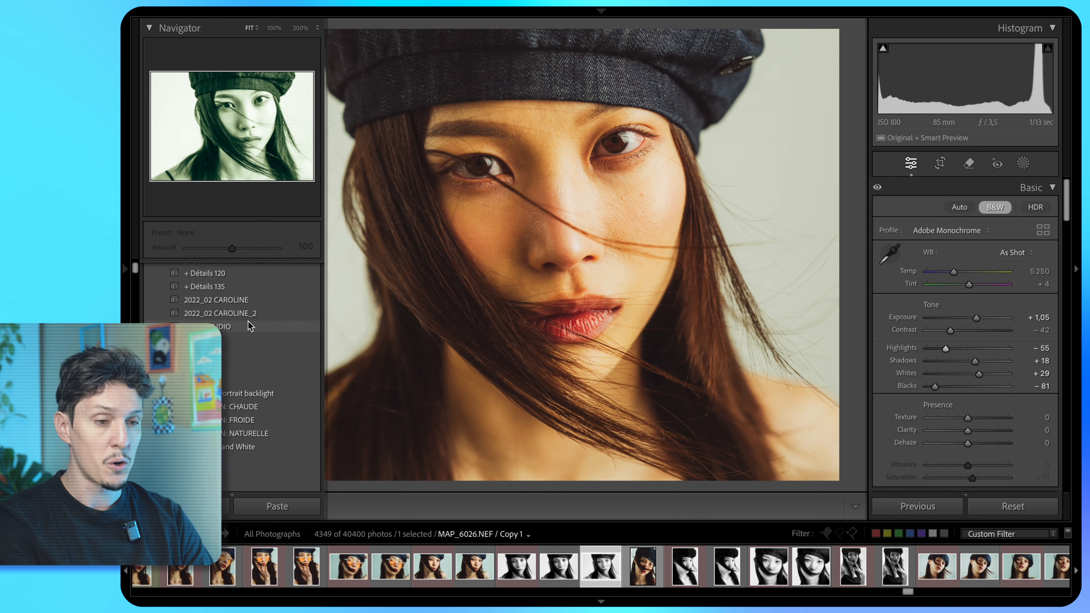
scroll(250, 324, down, 6)
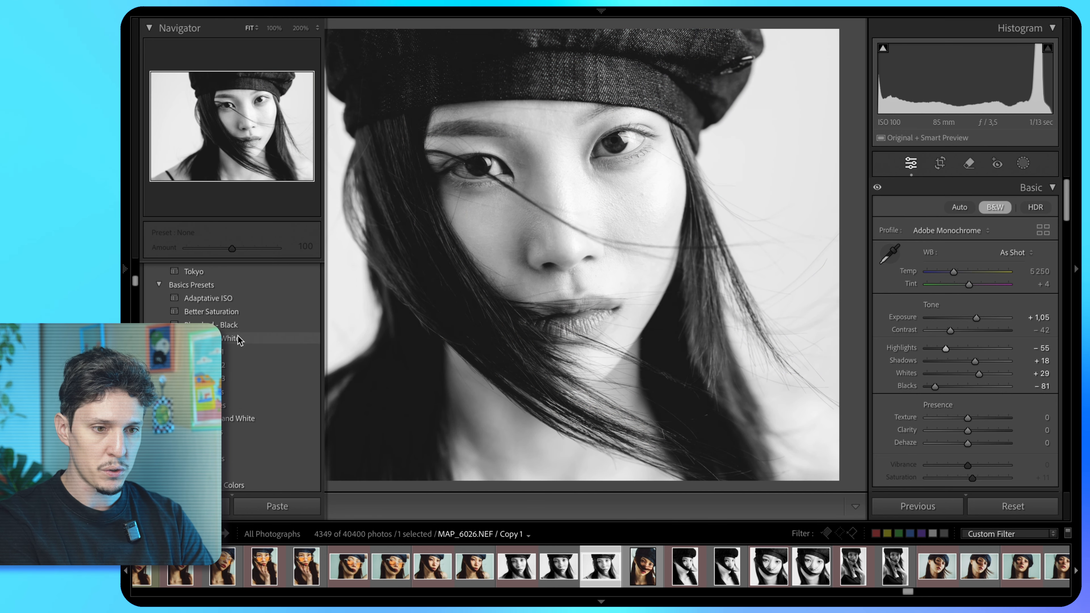
scroll(238, 342, down, 3)
scroll(242, 371, down, 8)
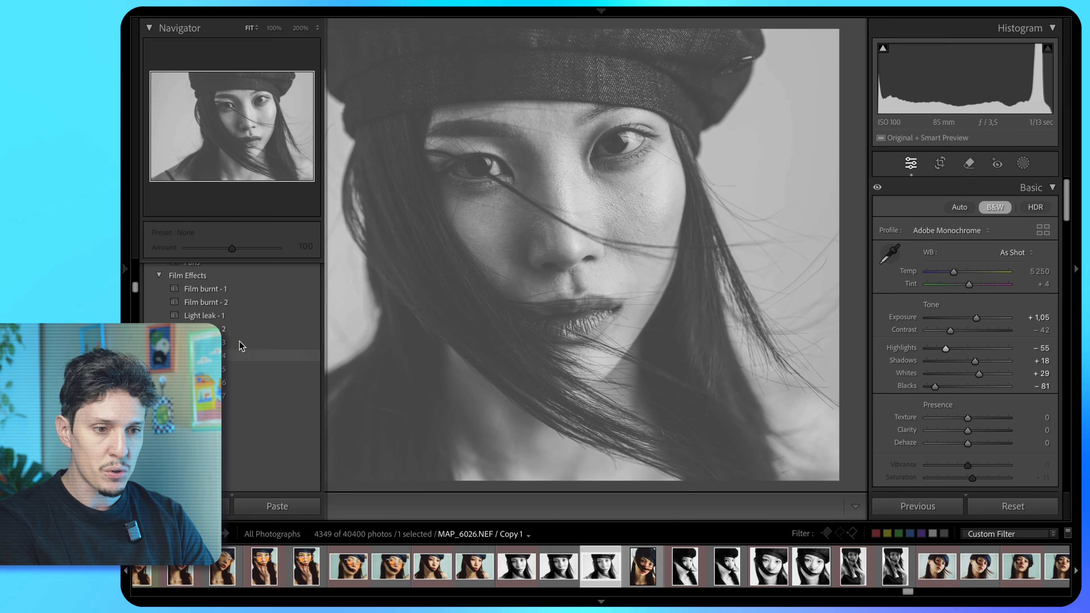
scroll(237, 361, down, 8)
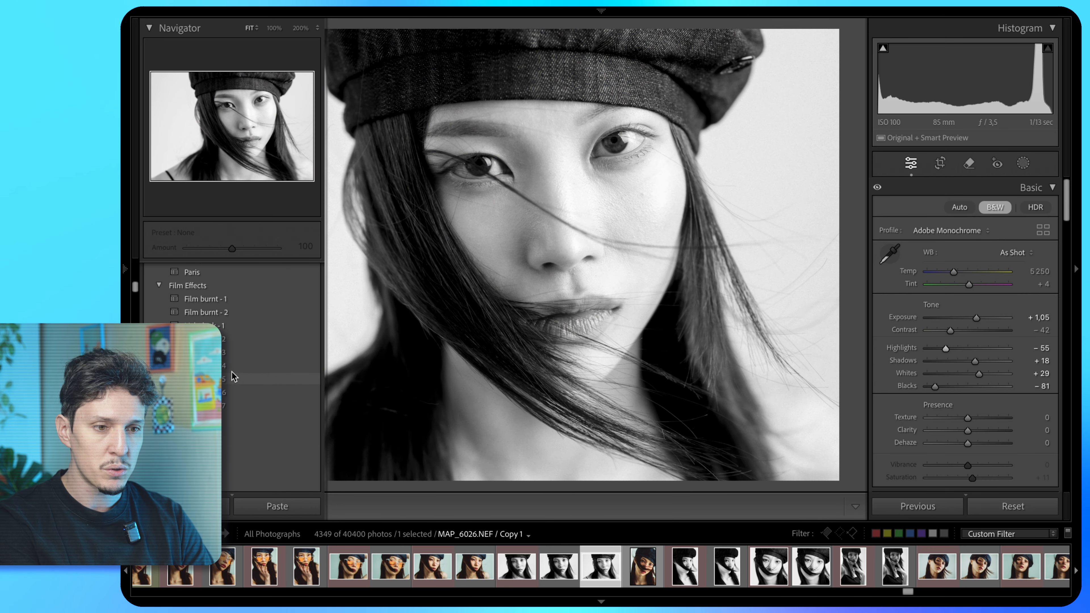
scroll(231, 374, down, 12)
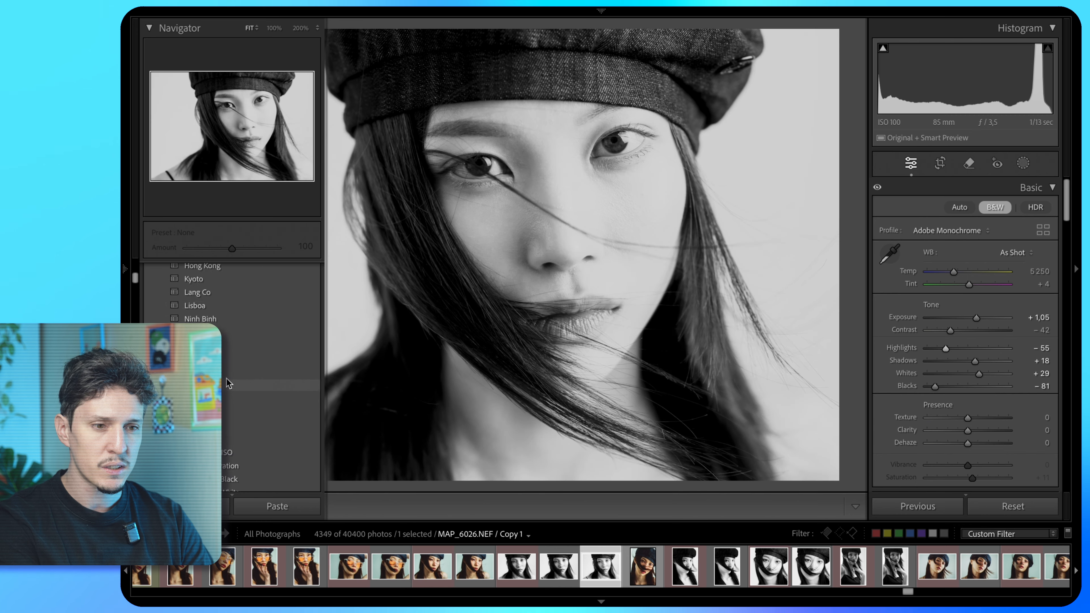
scroll(224, 383, down, 4)
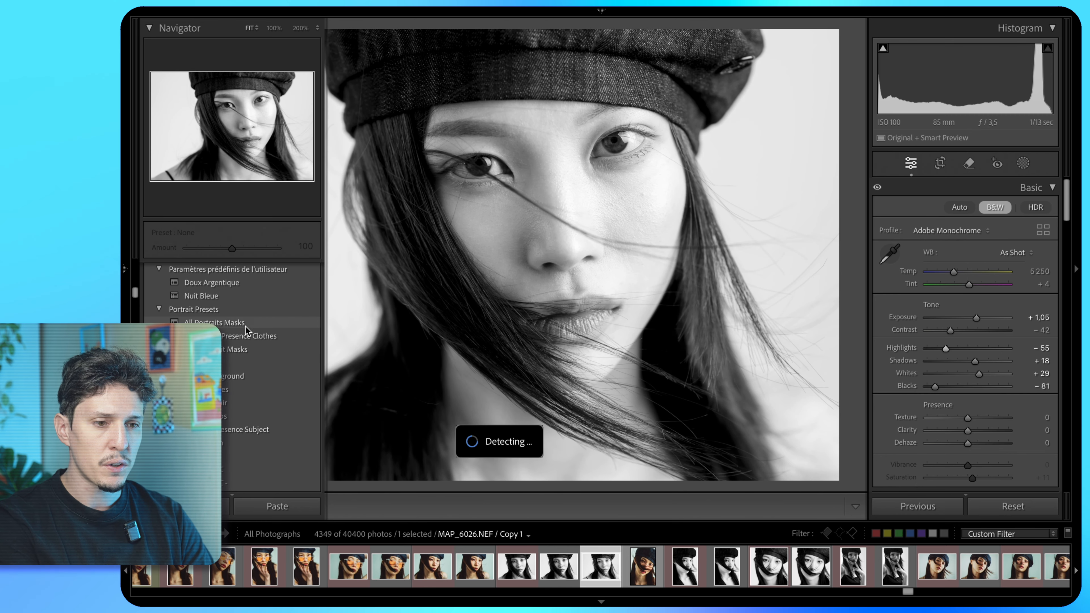
click(240, 389)
click(246, 430)
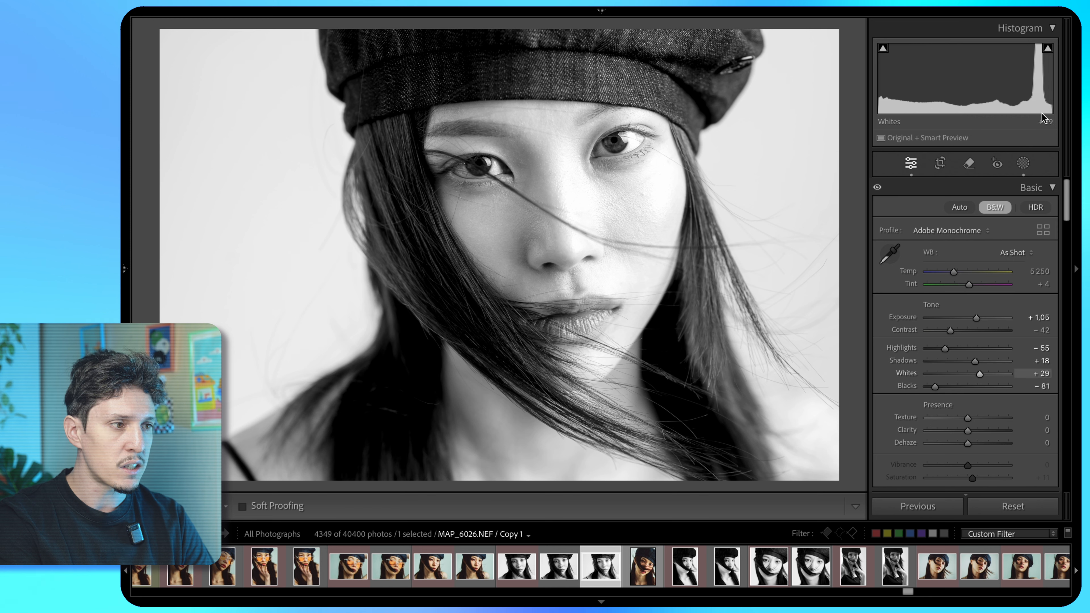
- Select the Subject mask and set its Shadows to 11 and Highlights to −48, checking the skin up close
click(1023, 162)
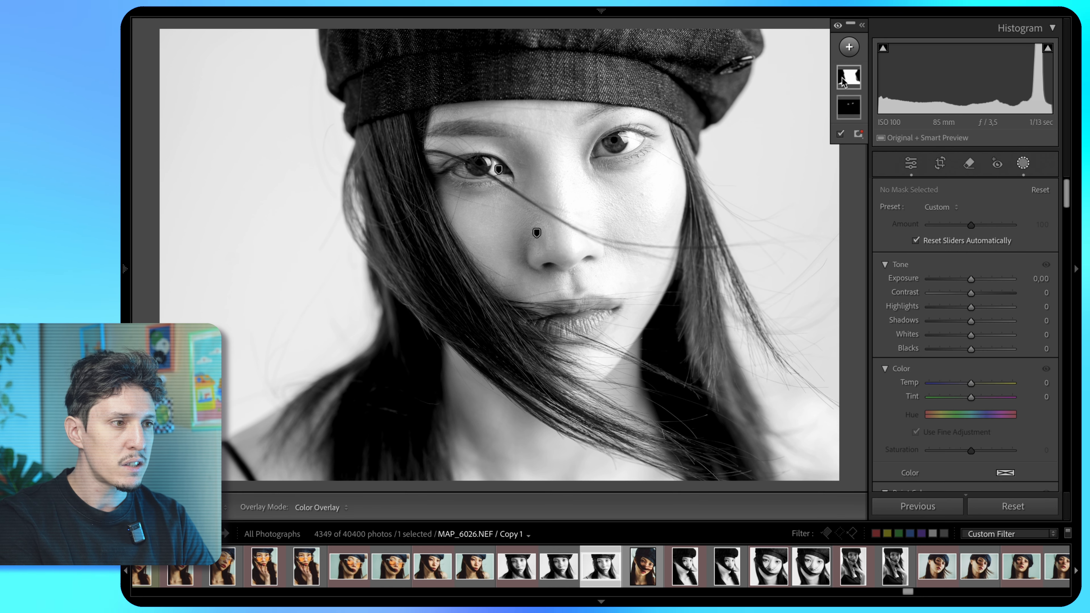
click(849, 76)
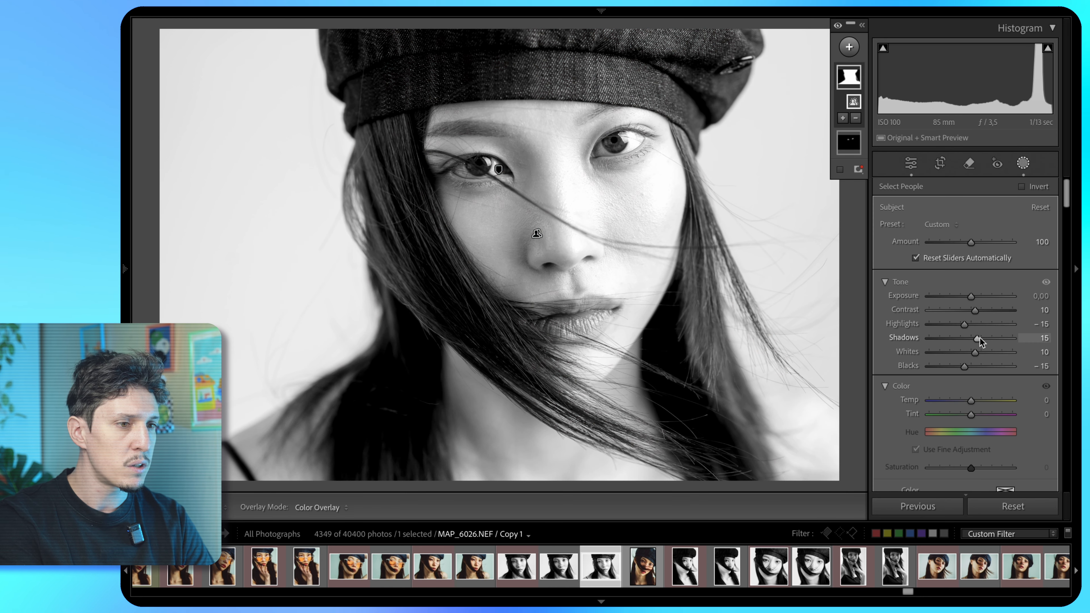
drag(979, 338, 977, 338)
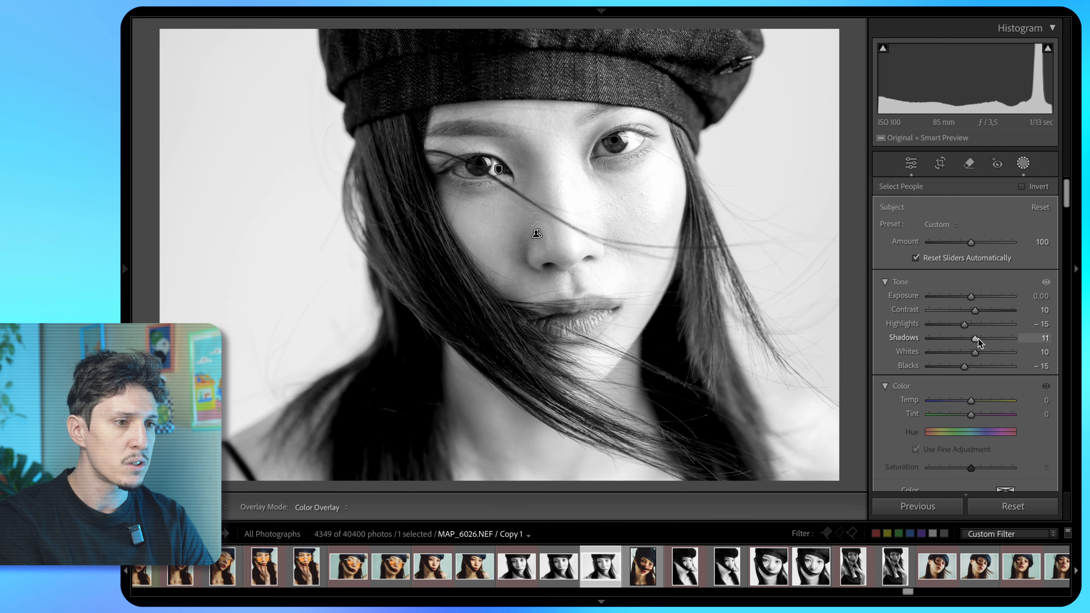
click(617, 202)
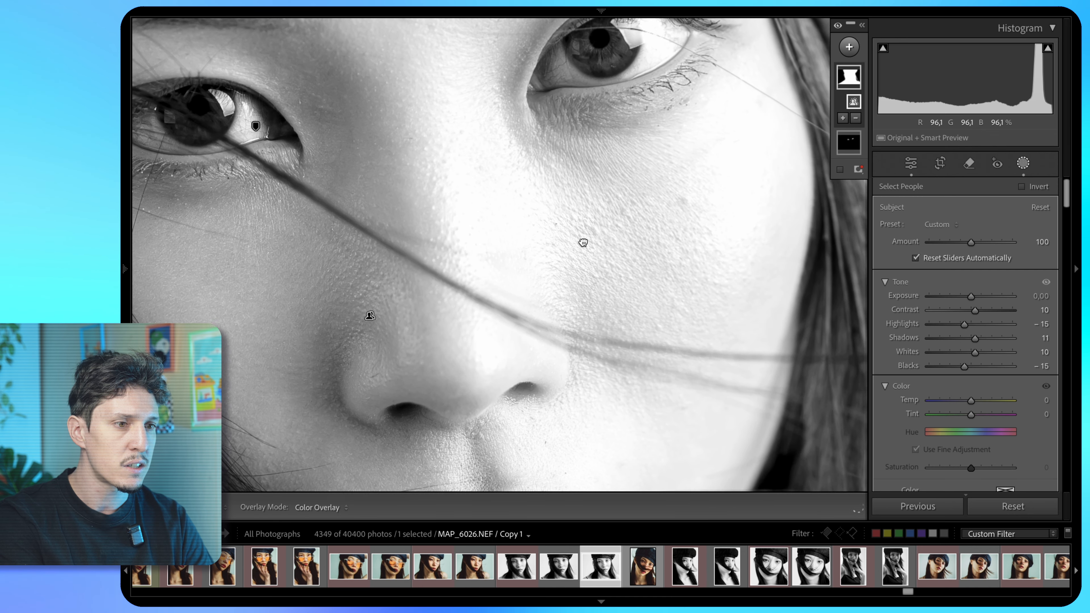
drag(968, 322, 955, 323)
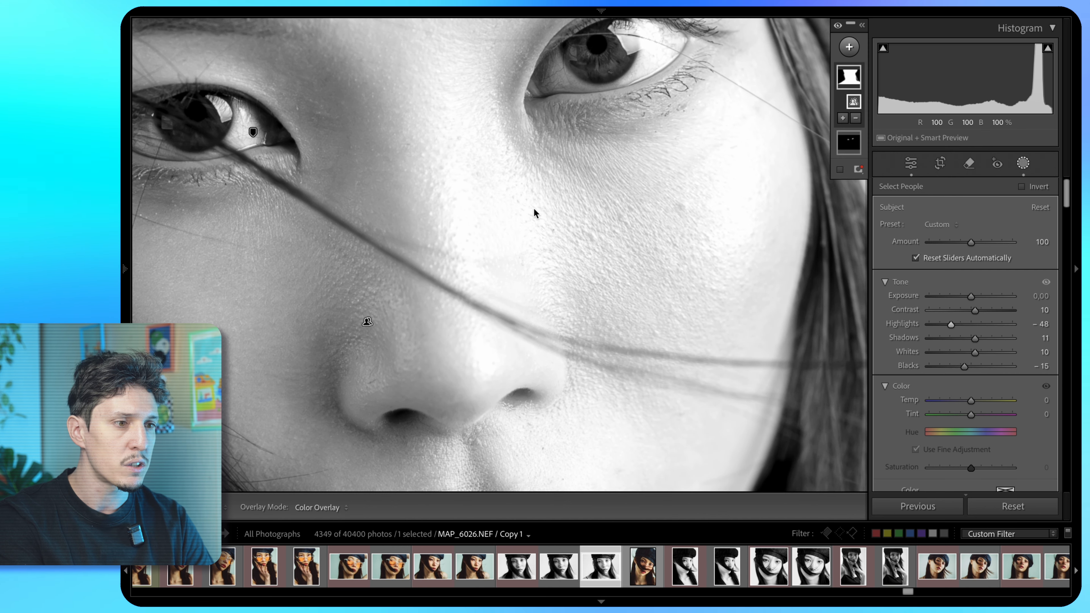
click(564, 185)
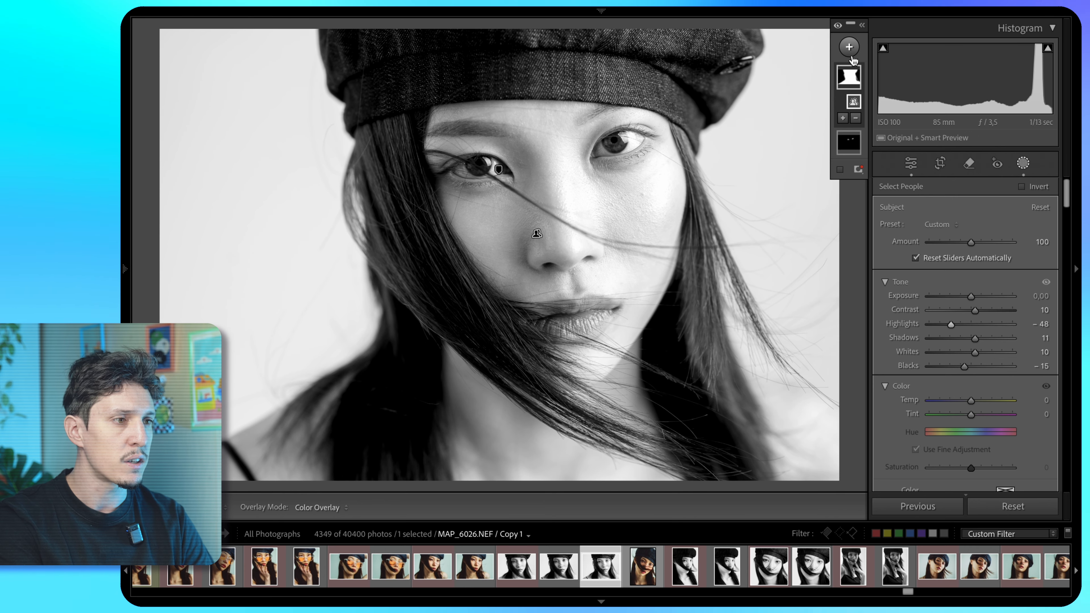
scroll(920, 330, down, 2)
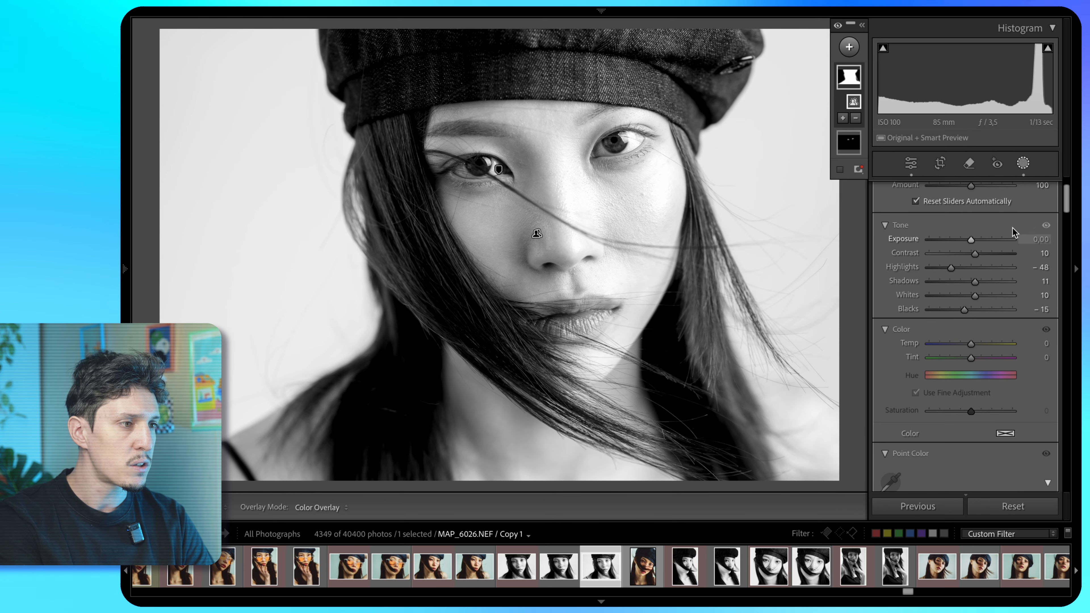
- Leave masking and set the photo's overall Clarity to −8, testing much stronger values while comparing the skin up close and in full view
click(1024, 164)
click(498, 214)
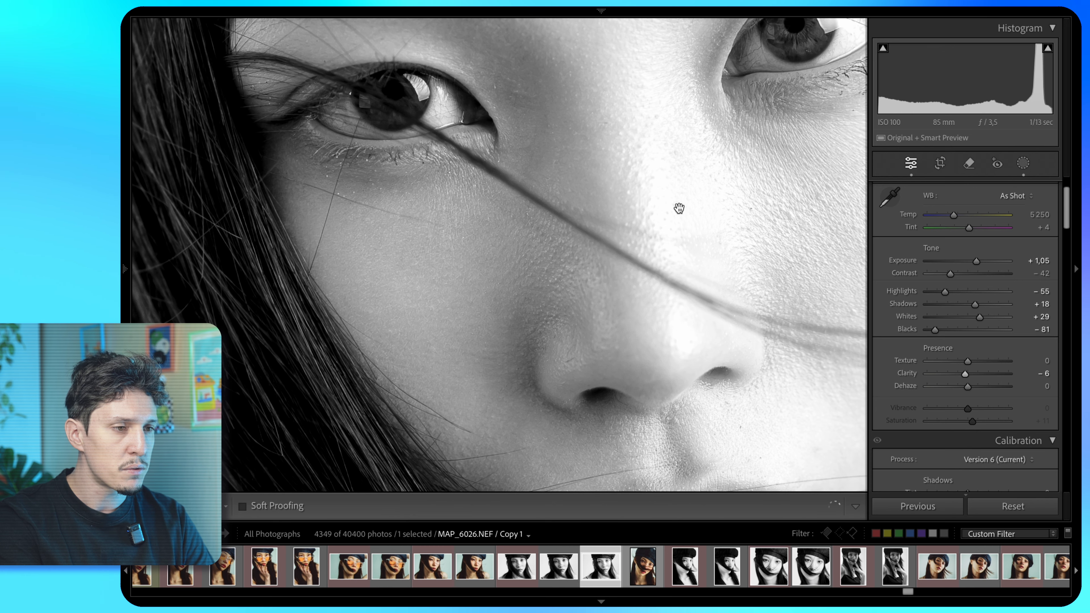
drag(681, 217, 435, 358)
drag(823, 279, 811, 293)
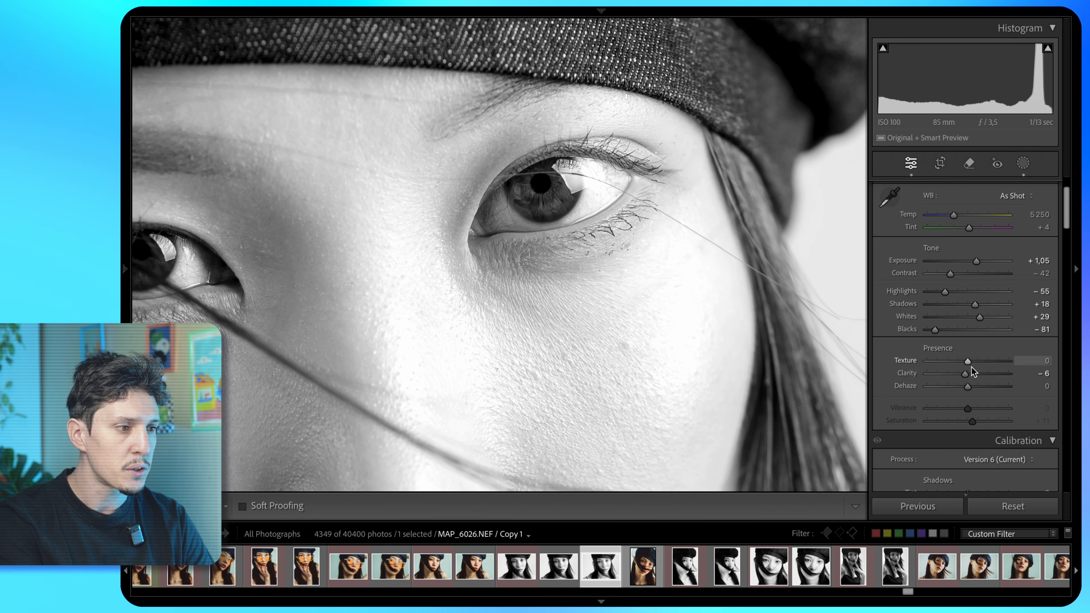
drag(968, 375, 967, 374)
key(z)
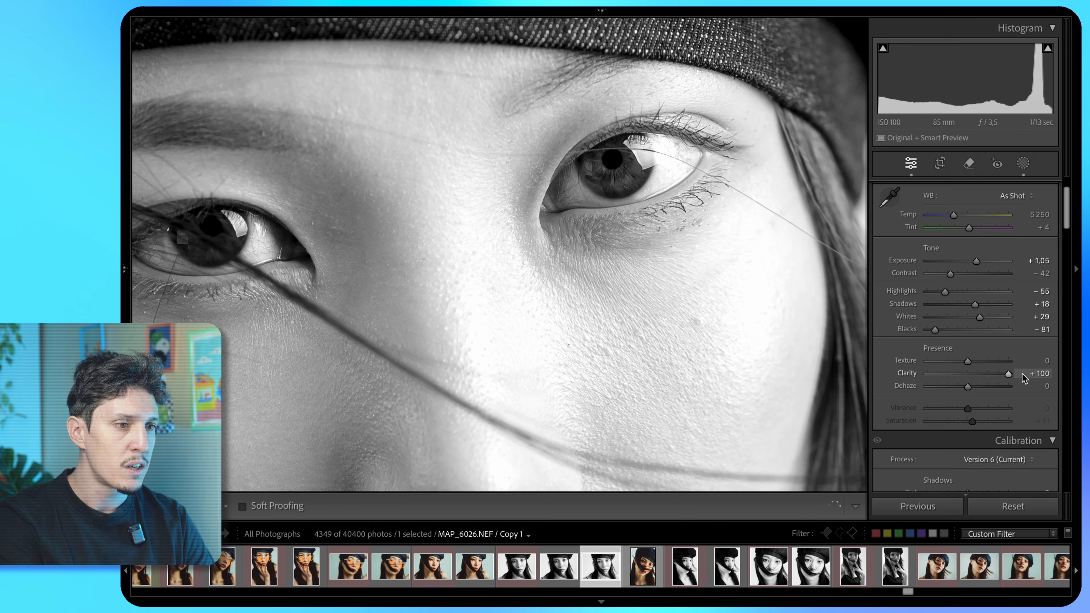
click(586, 262)
mouse_move(987, 373)
mouse_down()
mouse_move(900, 377)
mouse_move(1003, 369)
mouse_up()
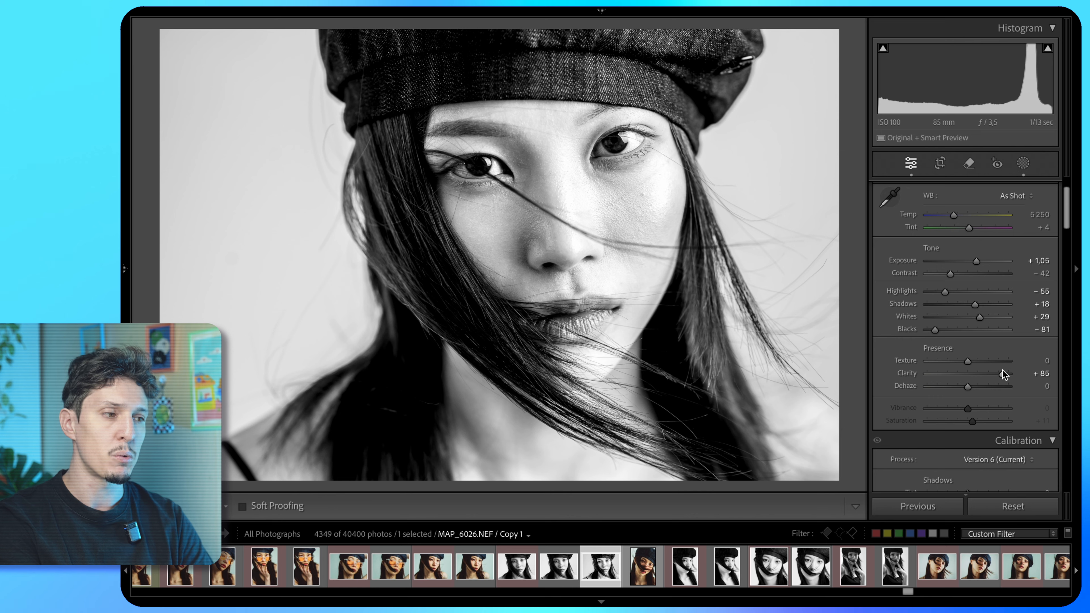
mouse_move(976, 372)
mouse_down()
mouse_move(939, 368)
mouse_move(972, 373)
mouse_up()
click(595, 198)
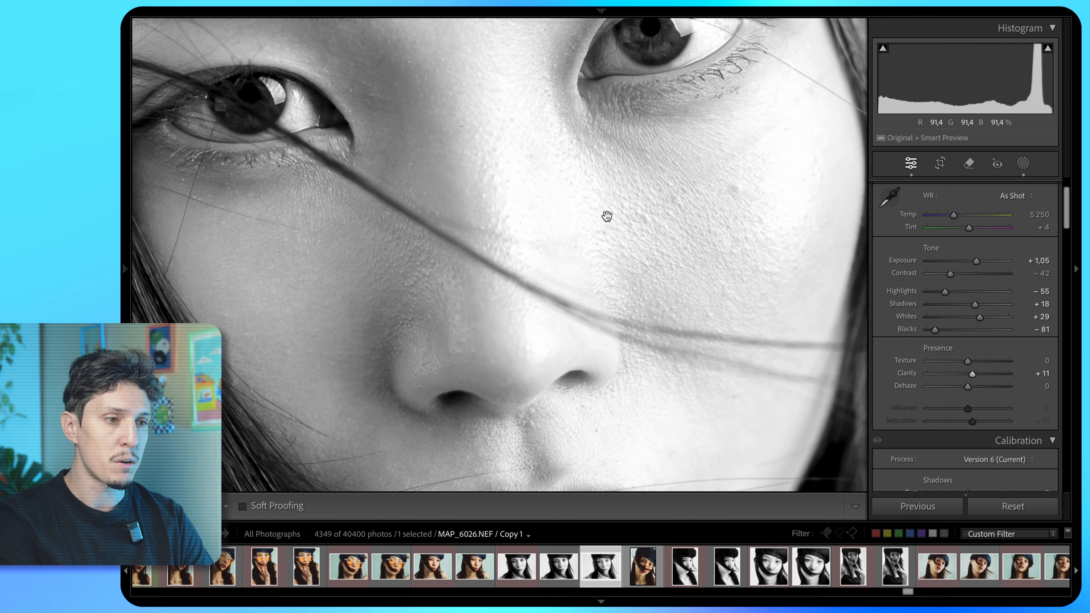
drag(972, 373, 966, 375)
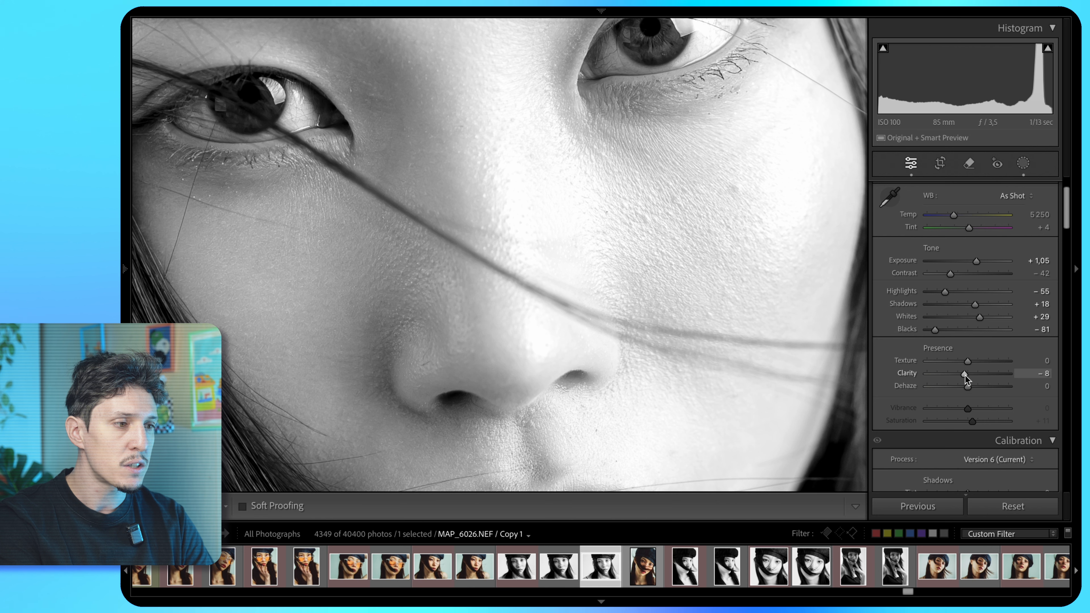
- Raise the overall Texture to +18 to bring out skin detail, and review the whole portrait
drag(968, 361, 982, 358)
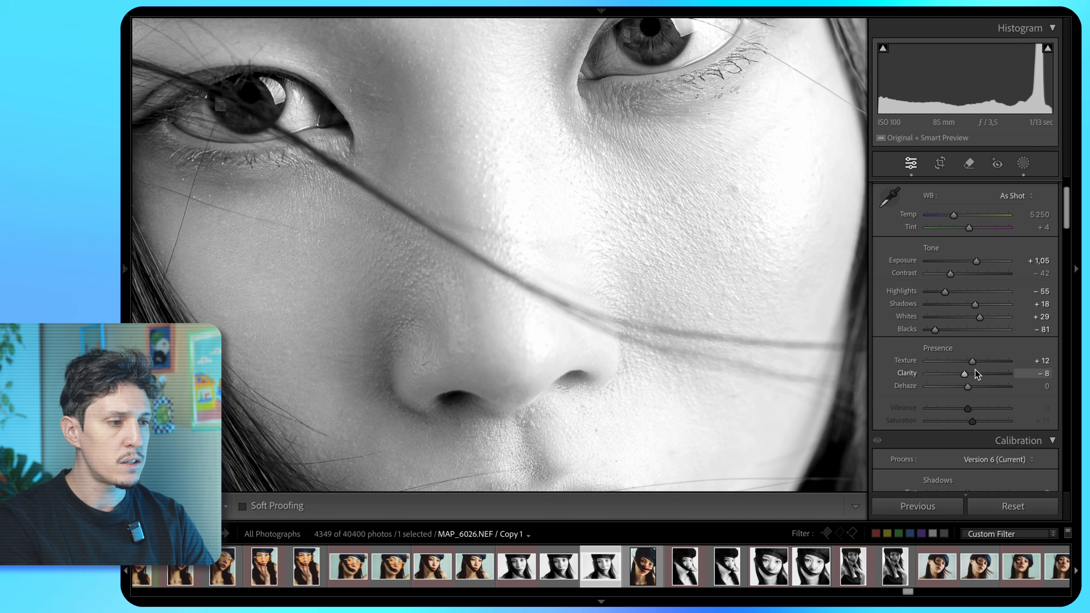
drag(974, 361, 977, 362)
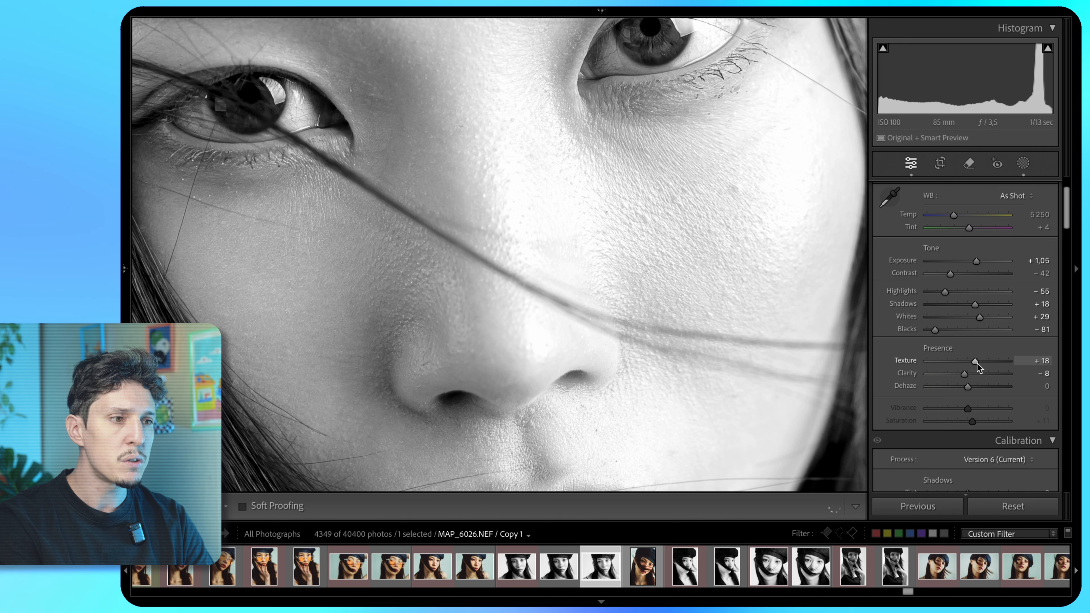
click(586, 206)
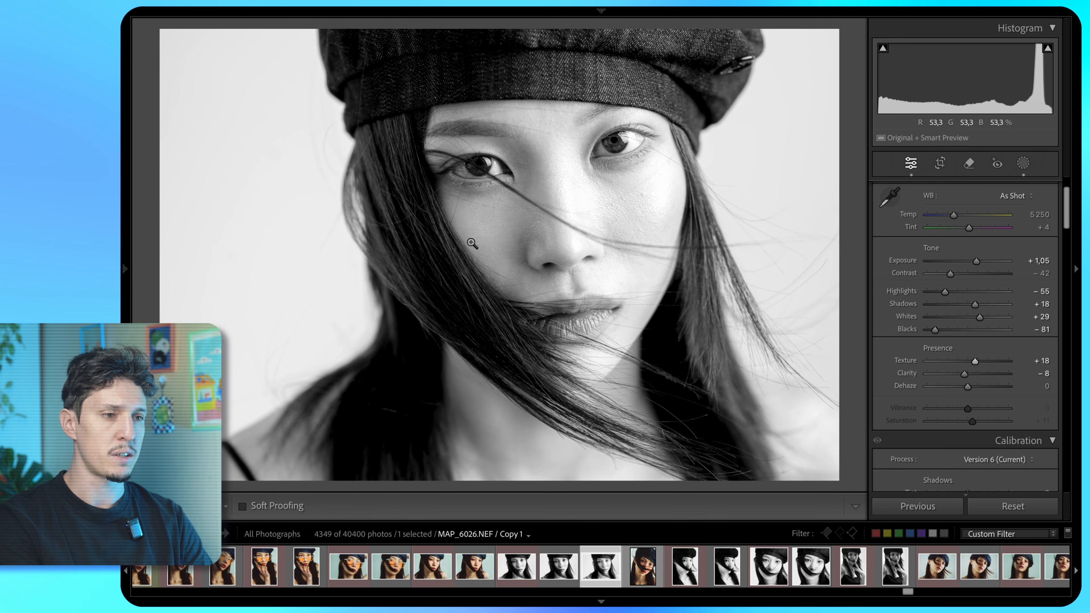
- Shape the tone curve with a lifted black point, a shadow point at 57/54 and an upper point at 171/175, checking the skin up close
scroll(1006, 362, down, 2)
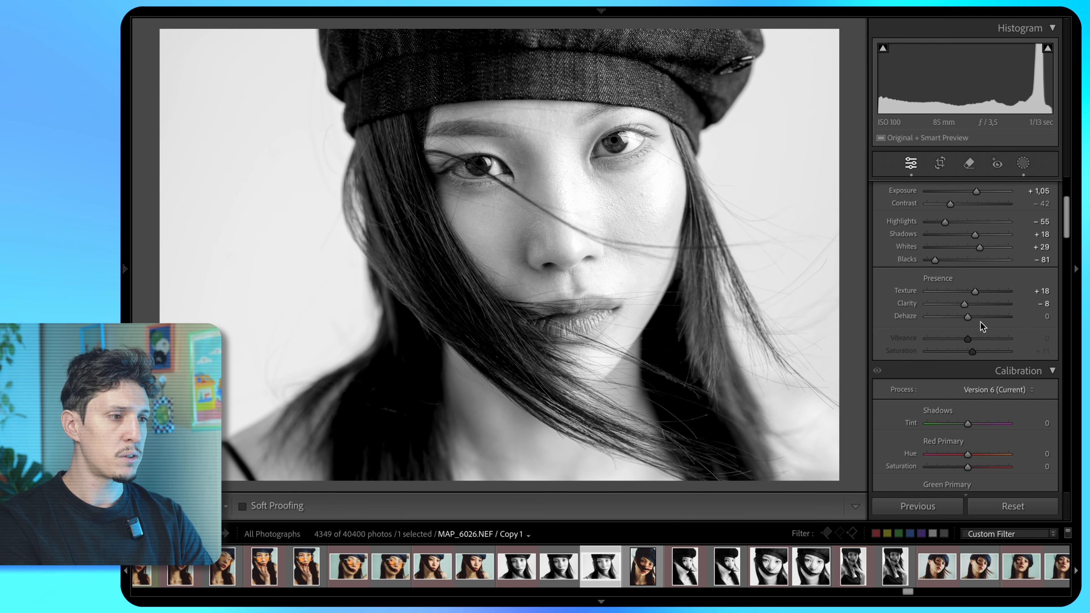
scroll(983, 325, down, 12)
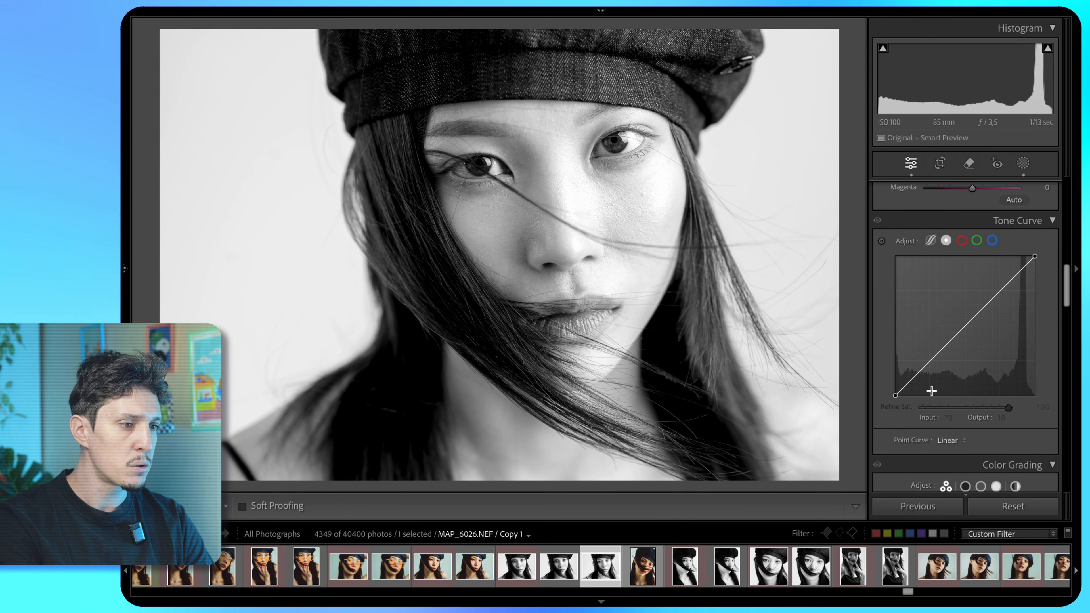
drag(896, 396, 975, 315)
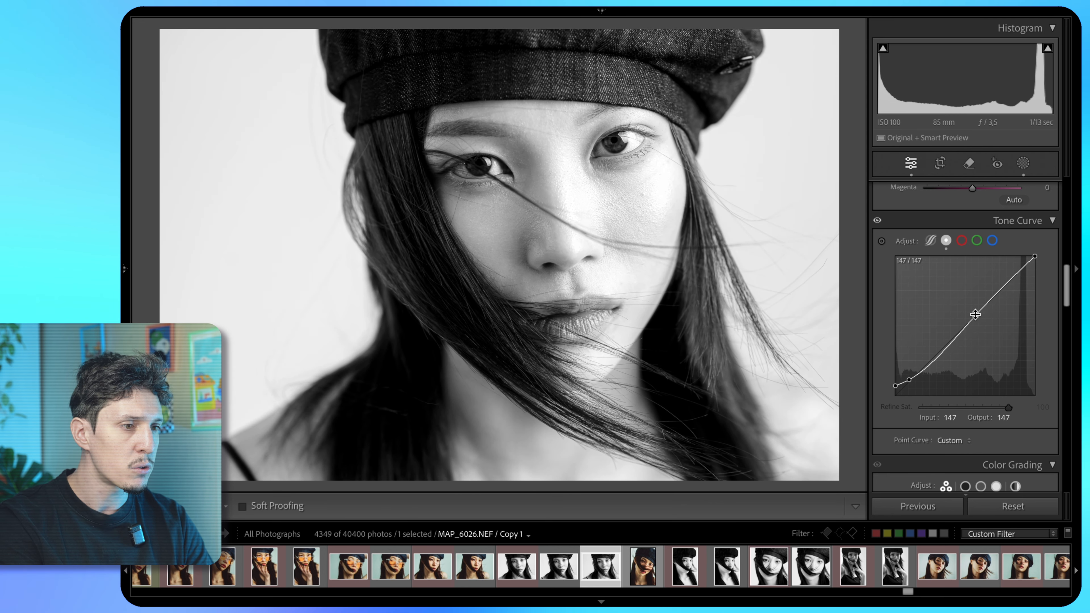
click(613, 219)
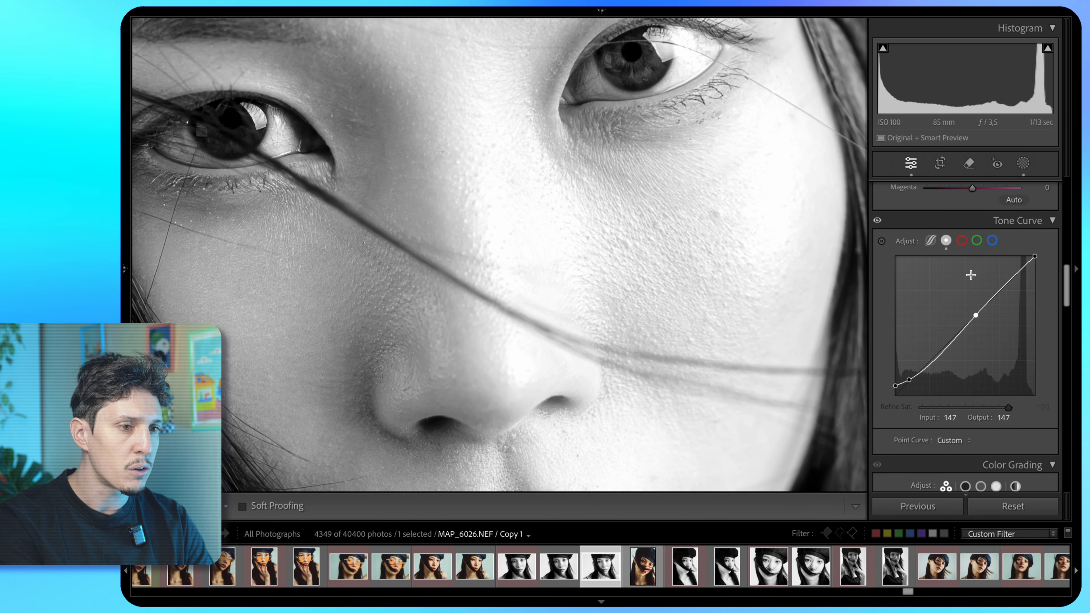
drag(554, 217, 542, 293)
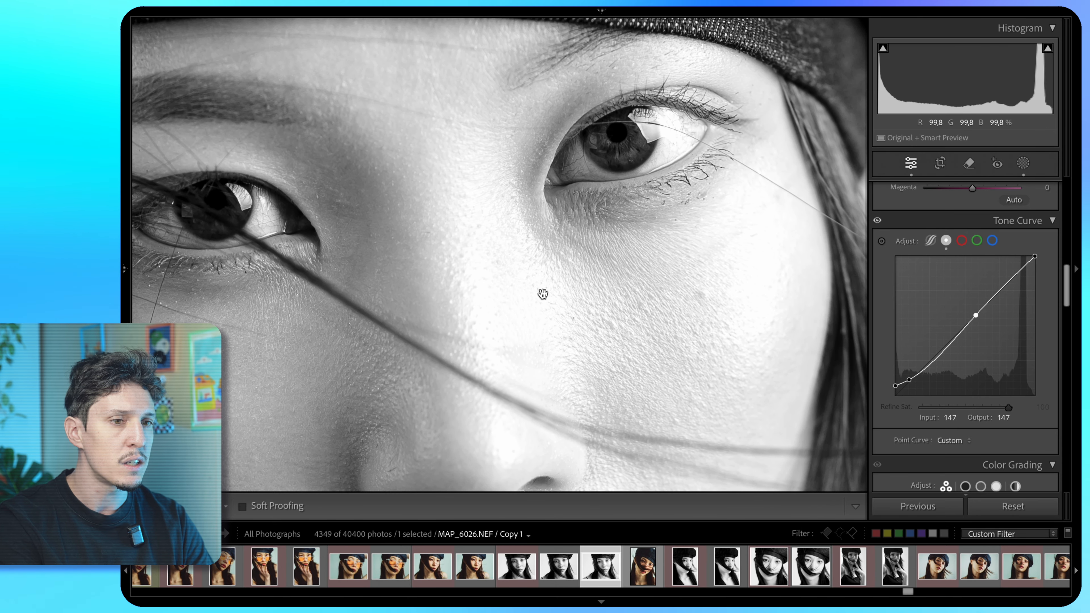
click(543, 293)
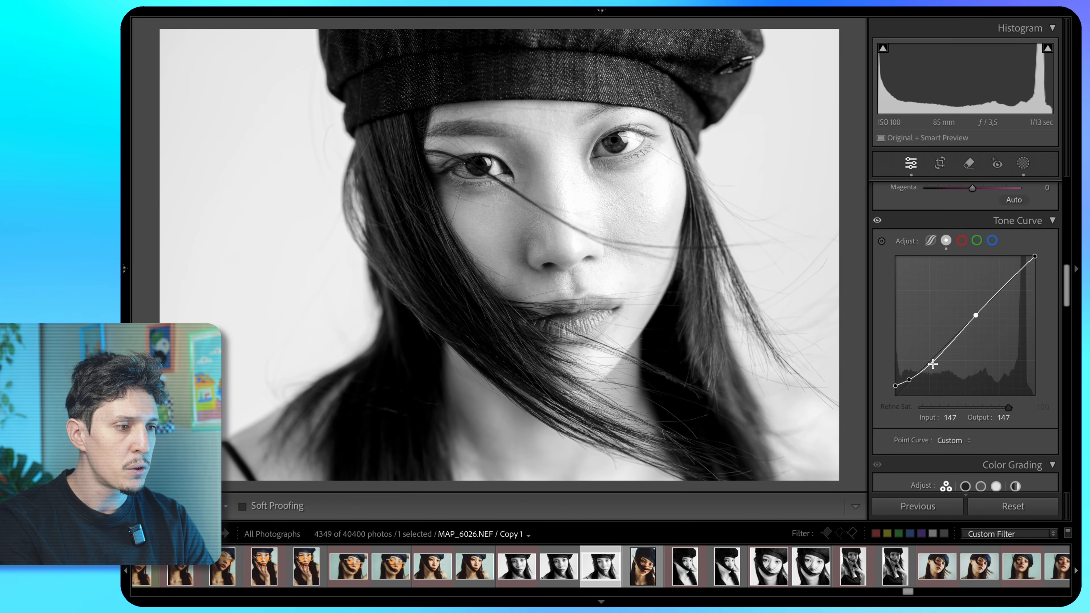
click(926, 366)
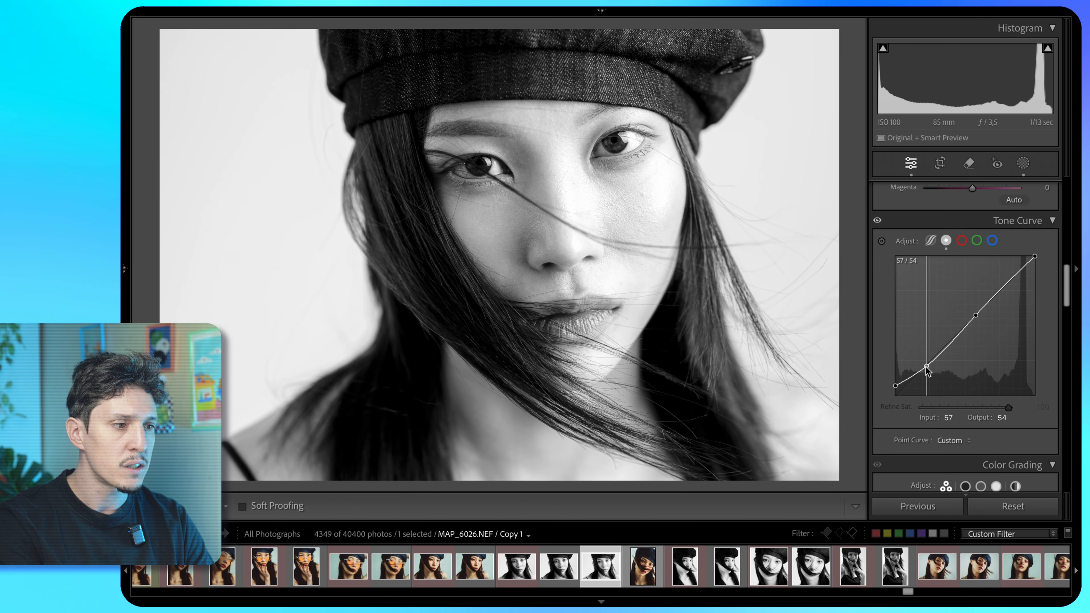
drag(977, 314, 989, 299)
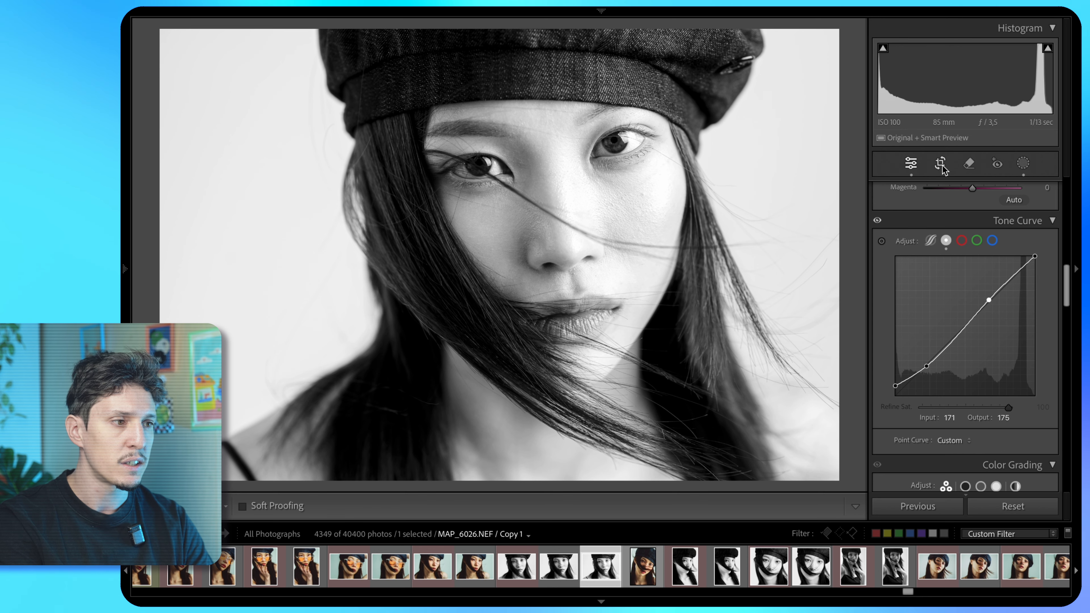
- Crop the portrait slightly tighter and switch it from black and white back to color
scroll(1005, 261, up, 3)
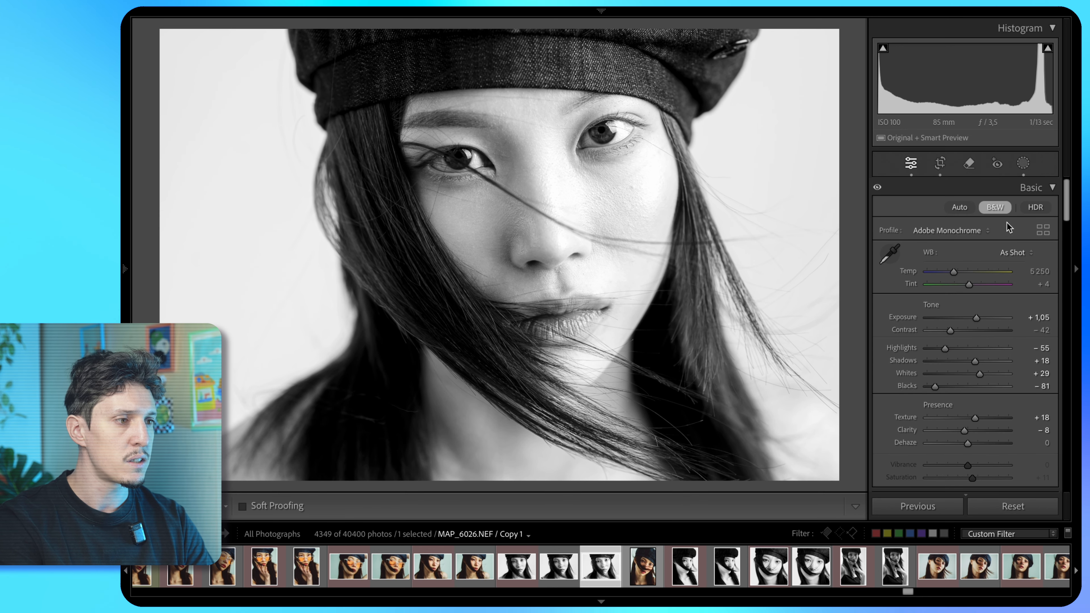
click(998, 205)
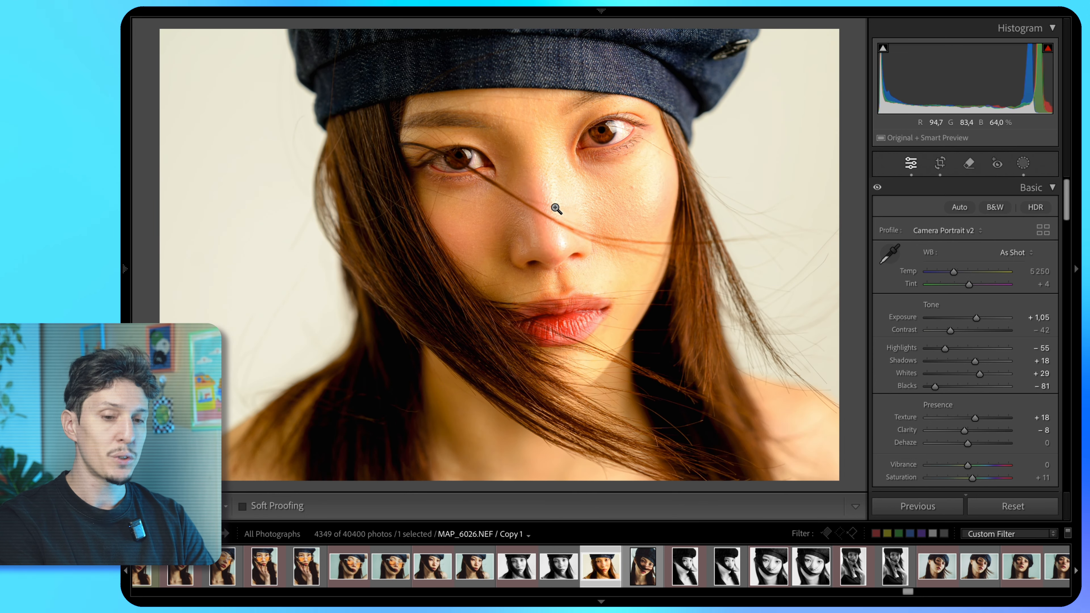
- Soften the strong colors by setting Saturation to −39 and Vibrance to +46
scroll(930, 384, down, 2)
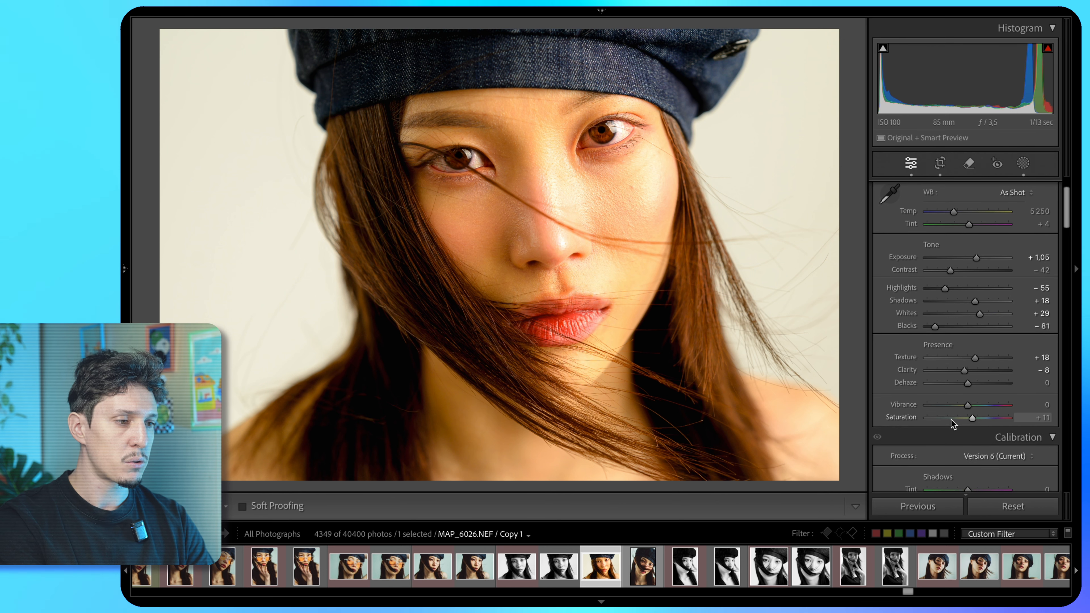
drag(950, 419, 948, 419)
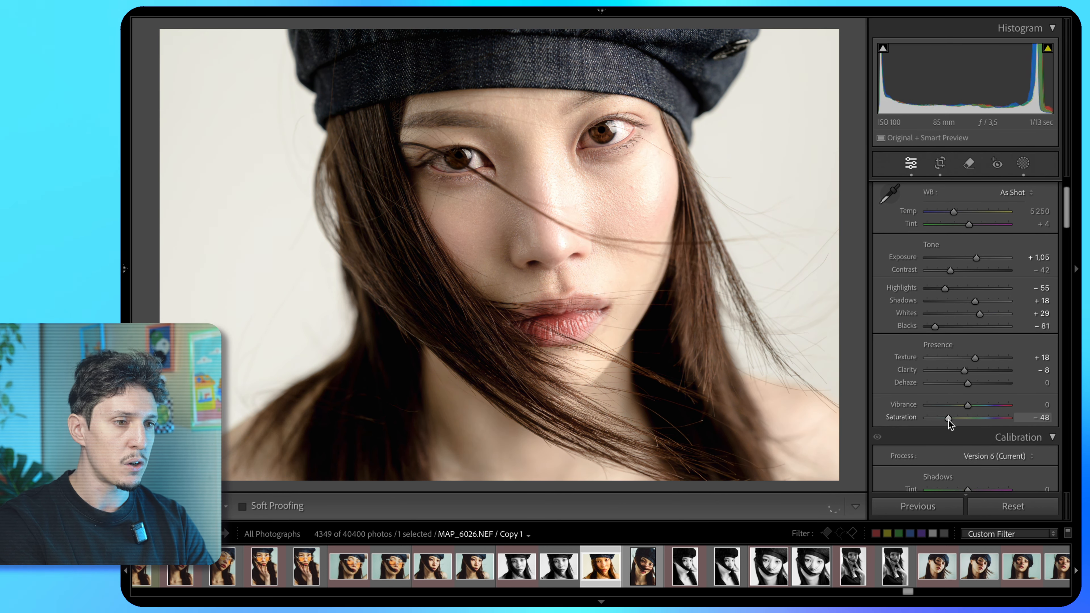
mouse_move(968, 405)
mouse_down()
mouse_move(995, 404)
mouse_move(955, 418)
mouse_up()
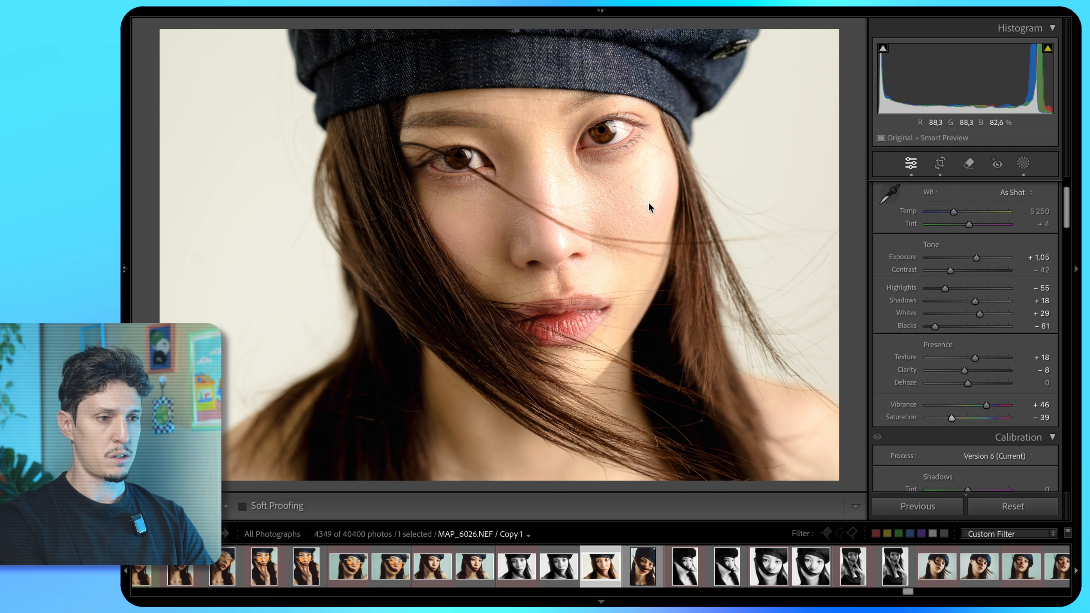
- In Calibration, set the Green Primary to Hue +17 and Saturation +19, and the Blue Primary to Hue −6 and Saturation −29
scroll(970, 322, down, 5)
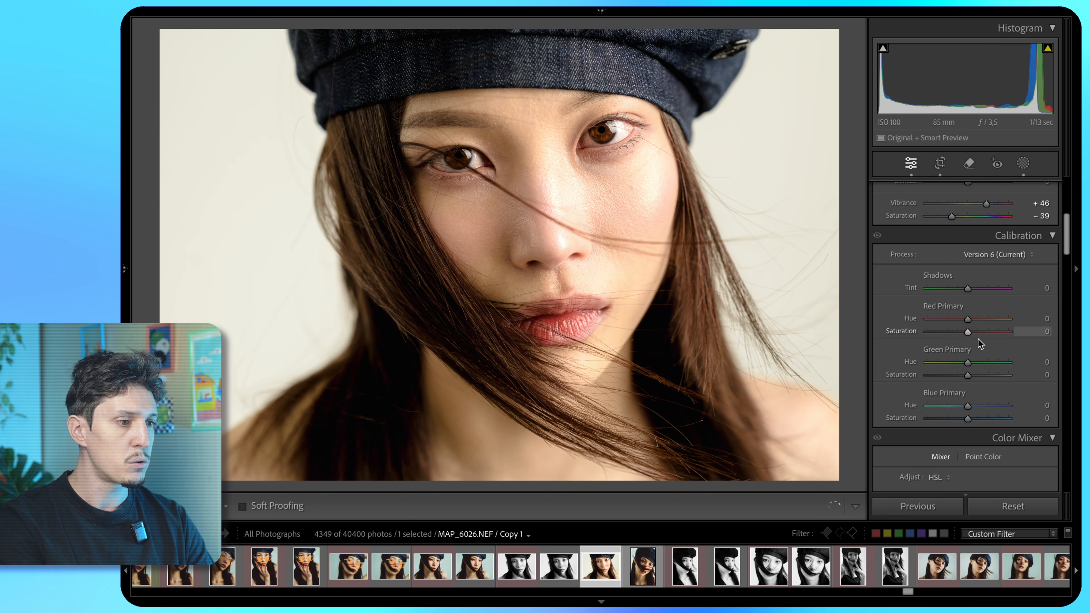
drag(970, 361, 981, 361)
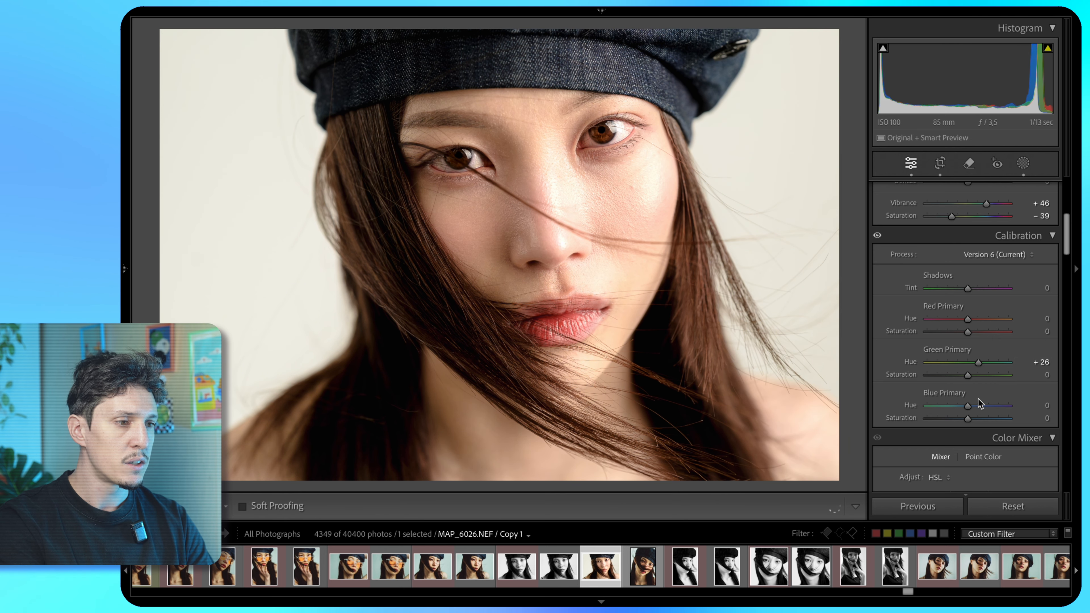
drag(978, 361, 972, 363)
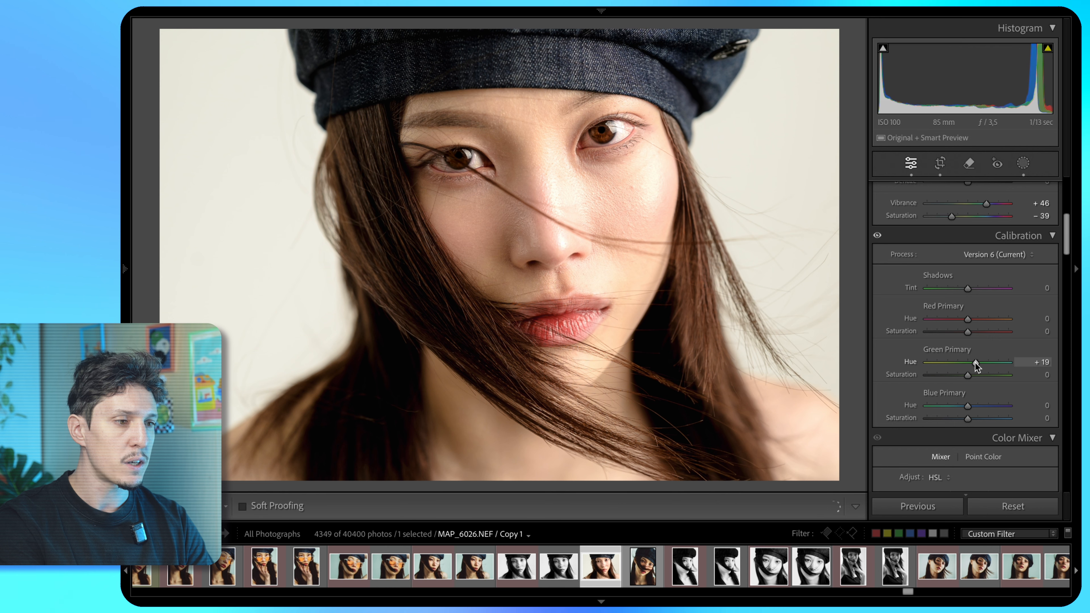
drag(967, 405, 963, 406)
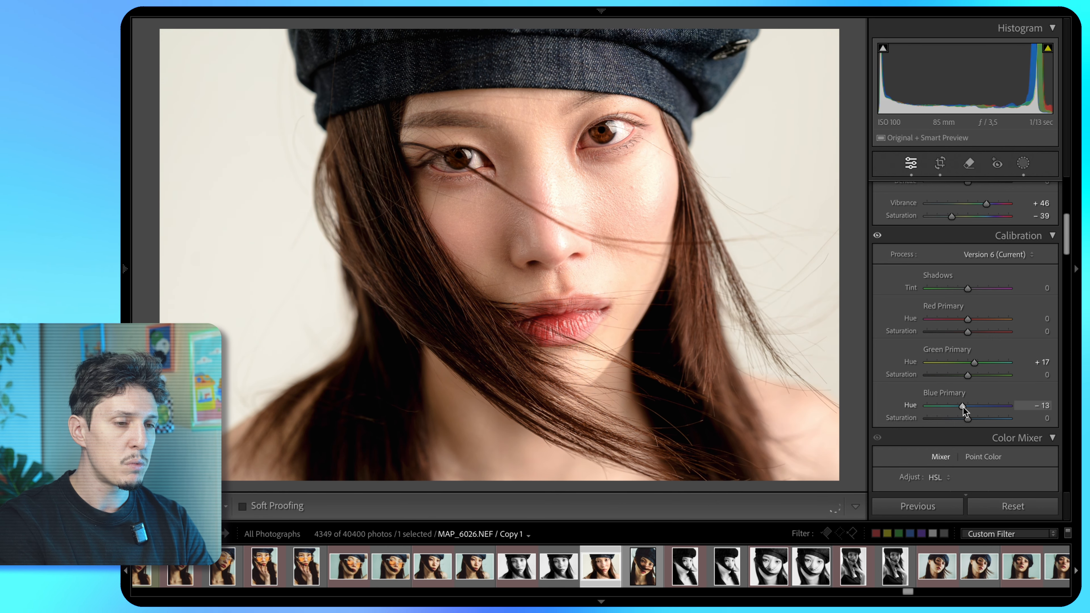
mouse_move(966, 406)
mouse_down()
mouse_move(951, 417)
mouse_move(964, 415)
mouse_up()
double_click(965, 417)
drag(967, 375, 978, 375)
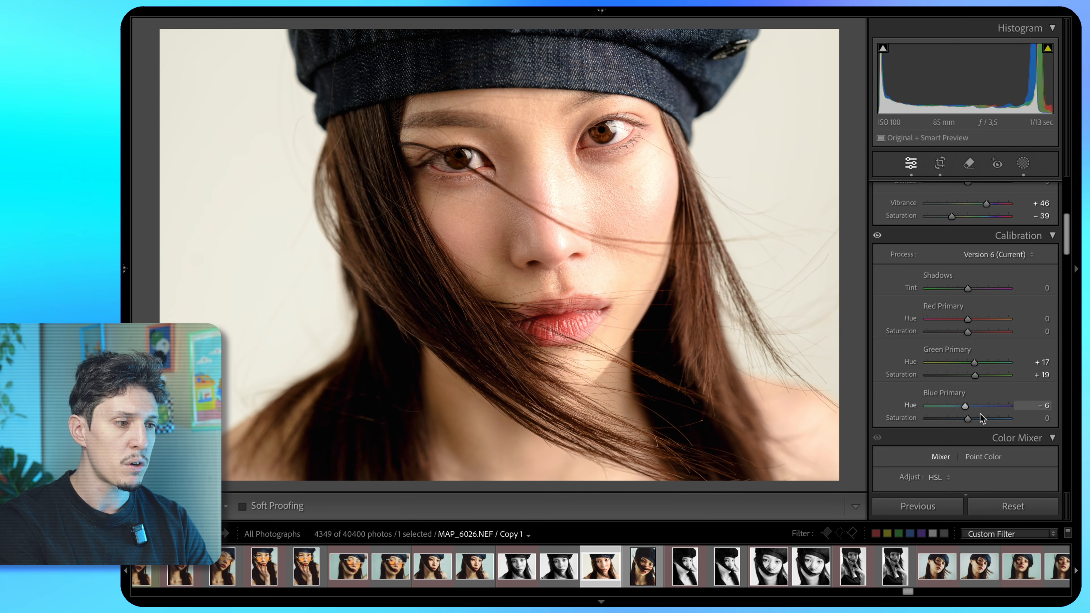
drag(969, 419, 958, 416)
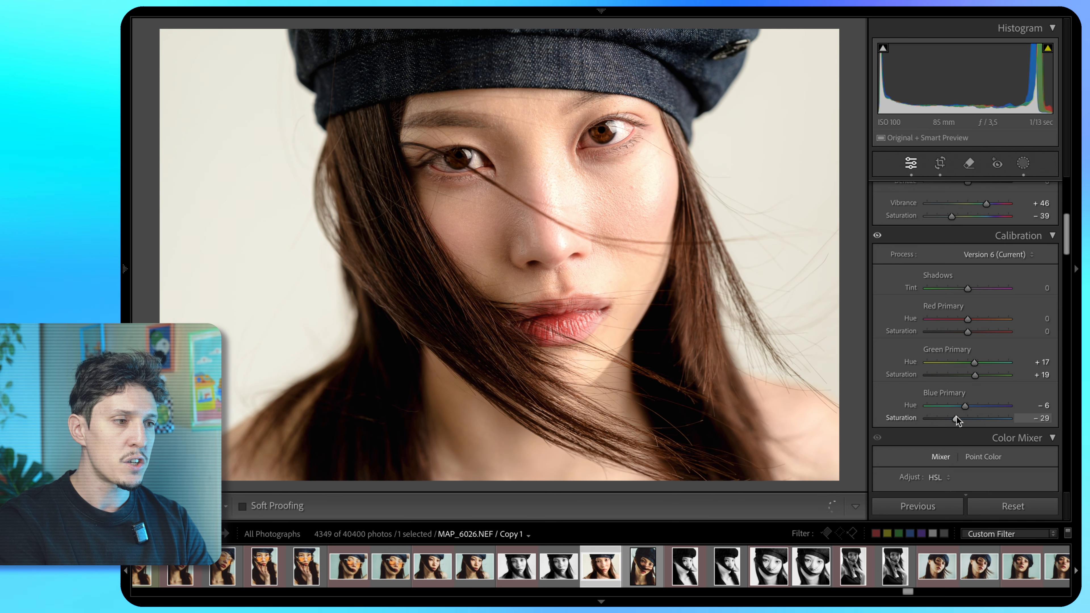
- Set the Red Primary Saturation to −16 and the Green Primary Saturation to +29 in Calibration
mouse_move(969, 333)
mouse_down()
mouse_move(954, 335)
mouse_move(979, 320)
mouse_move(968, 322)
mouse_up()
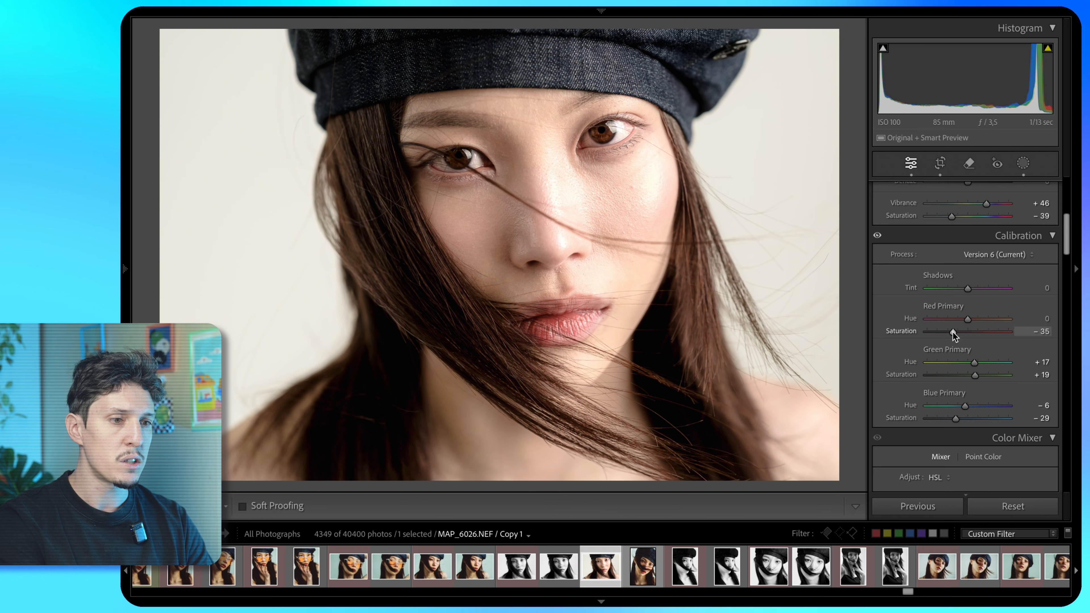
drag(959, 331, 961, 330)
drag(966, 374, 979, 369)
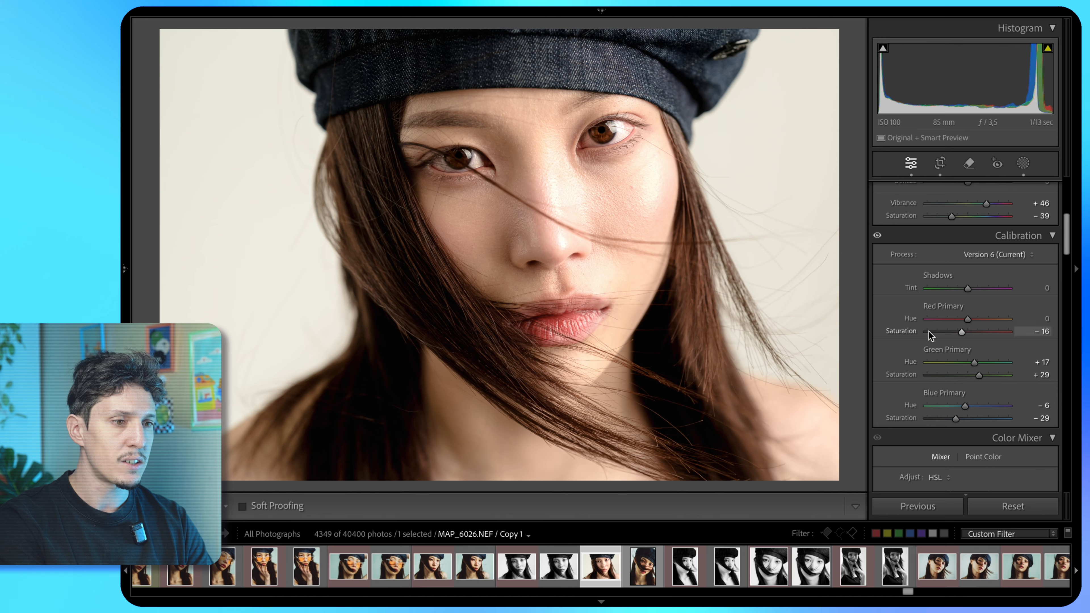
- Reduce the Whites to +23 while checking the bright skin up close
scroll(927, 344, up, 6)
click(595, 217)
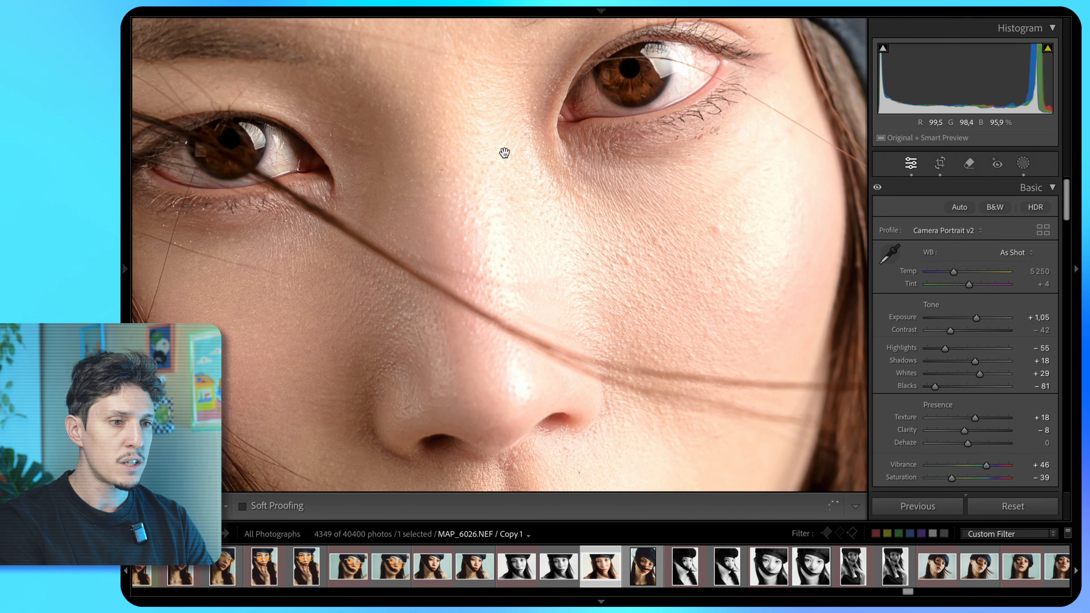
drag(979, 374, 978, 375)
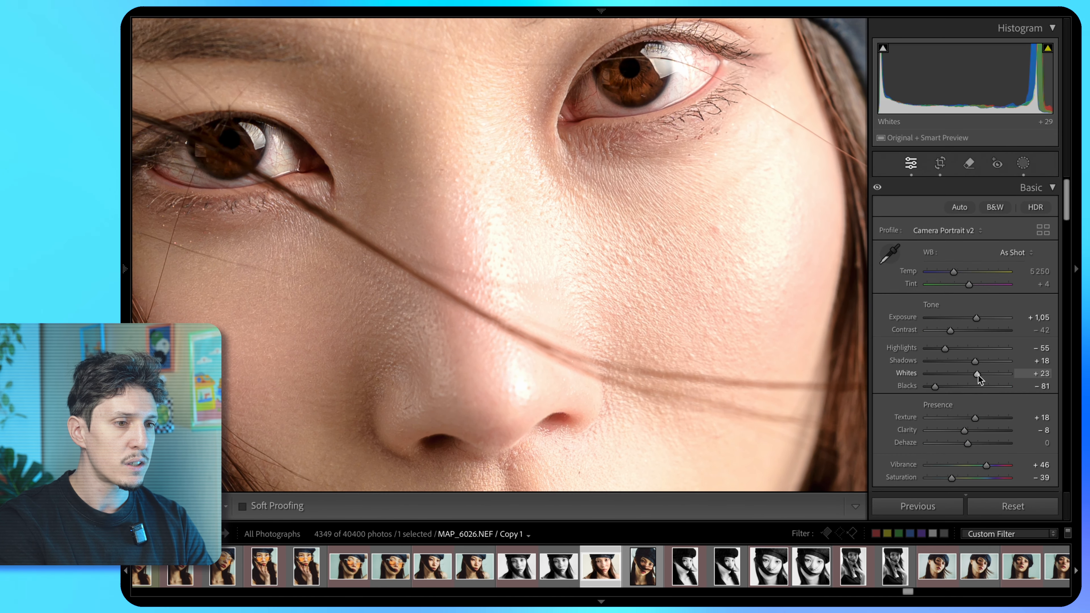
click(676, 204)
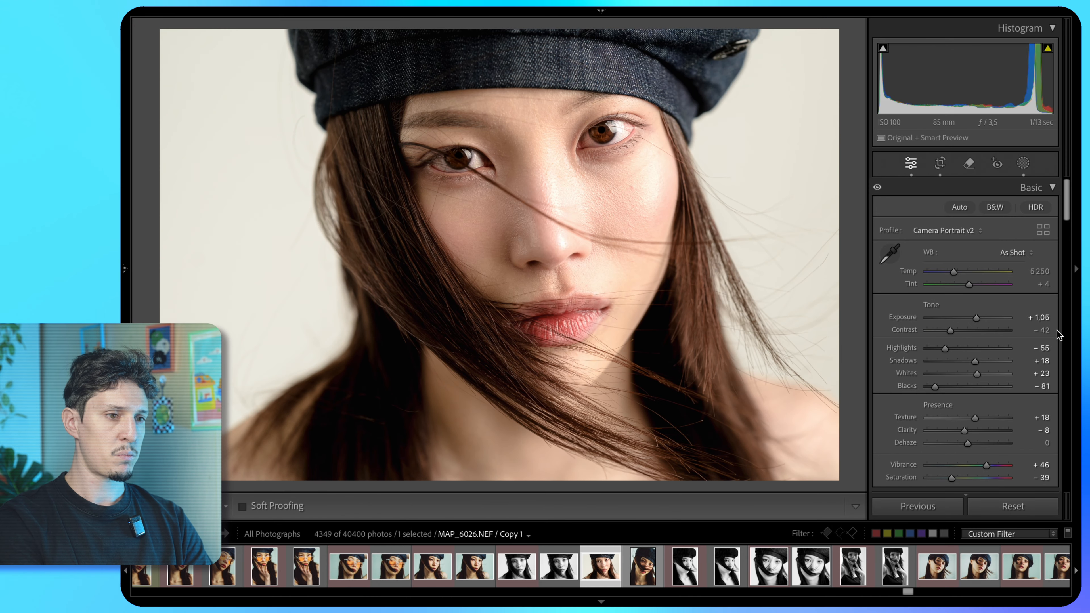
- Shape the red channel tone curve into an S, with a shadow point at 59/45 and a highlight point at 184/194
scroll(946, 351, down, 15)
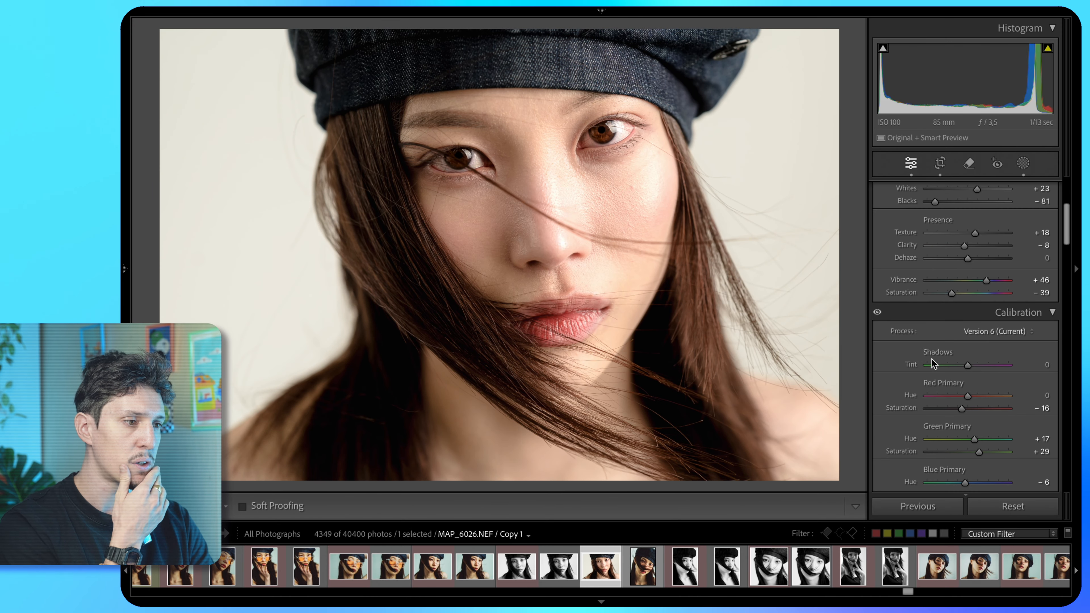
scroll(927, 366, down, 5)
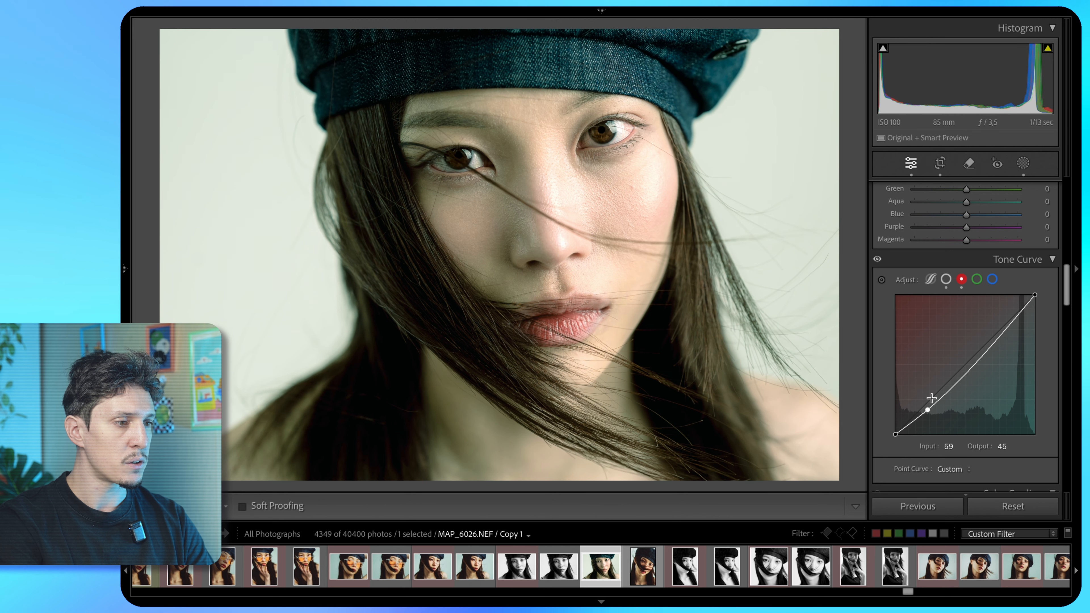
drag(984, 347, 996, 328)
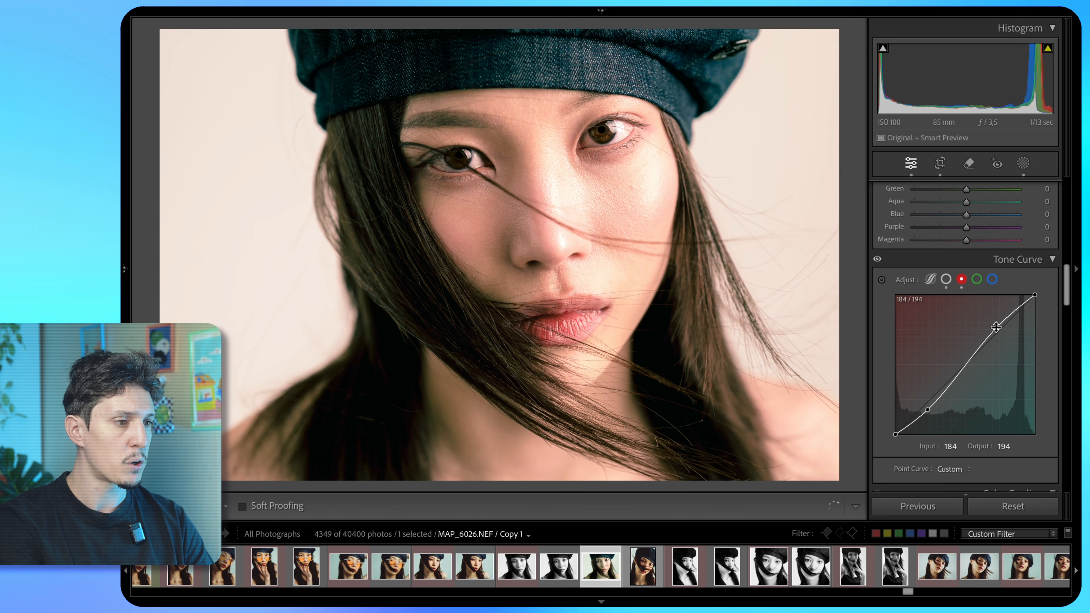
- Bend the green channel tone curve into an S, with points at 52/42 in the shadows and 191/195 in the highlights
click(976, 279)
drag(929, 394, 922, 412)
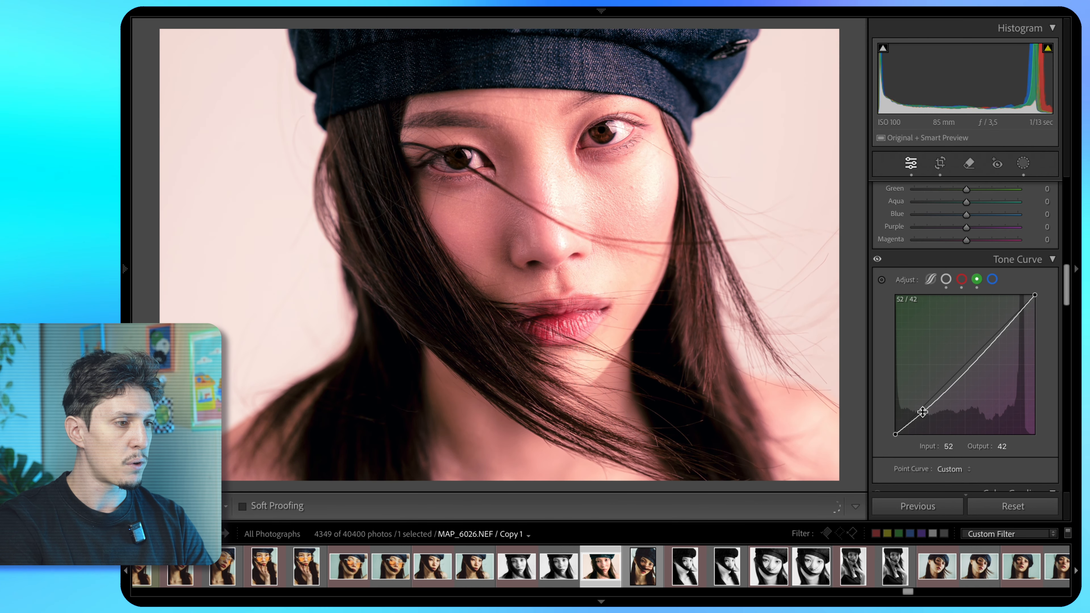
drag(998, 331, 998, 328)
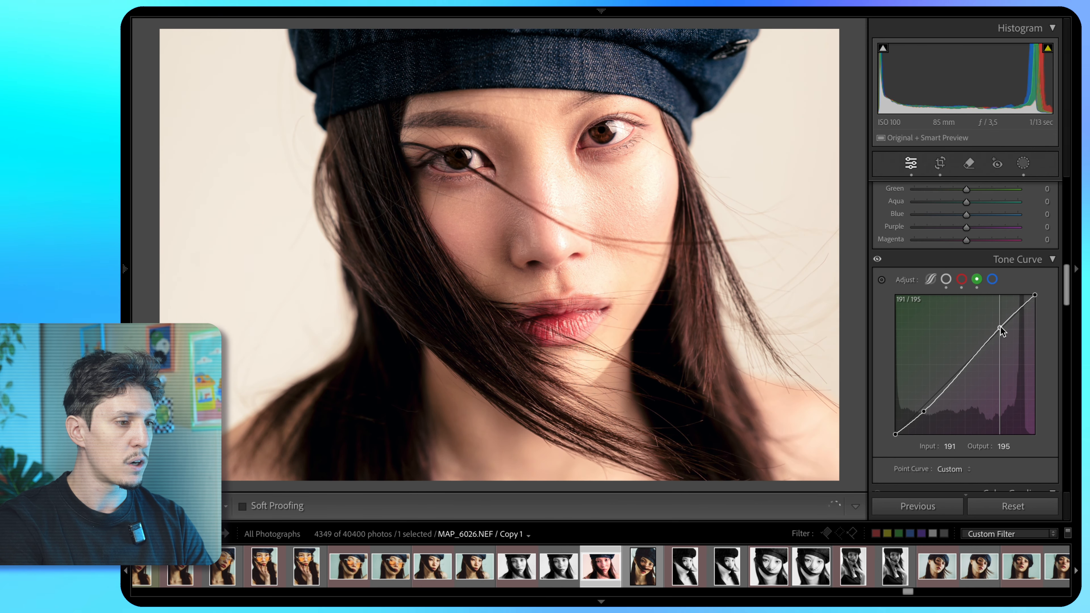
- Bend the blue channel tone curve into an S, with points at 62/49 in the shadows and 185/191 in the highlights
click(991, 279)
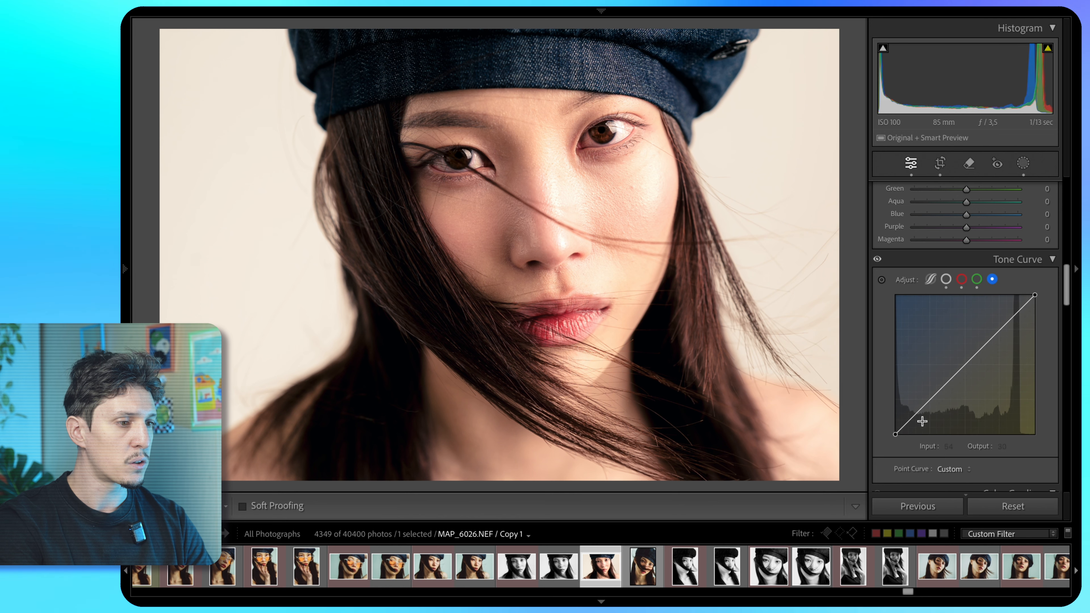
drag(924, 408, 928, 406)
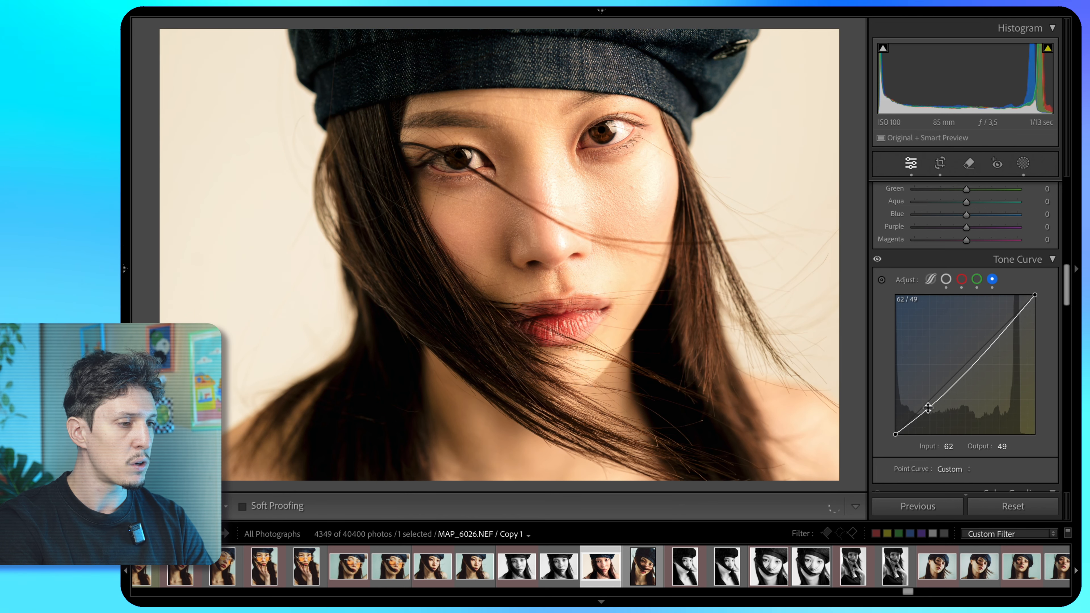
drag(996, 335, 997, 328)
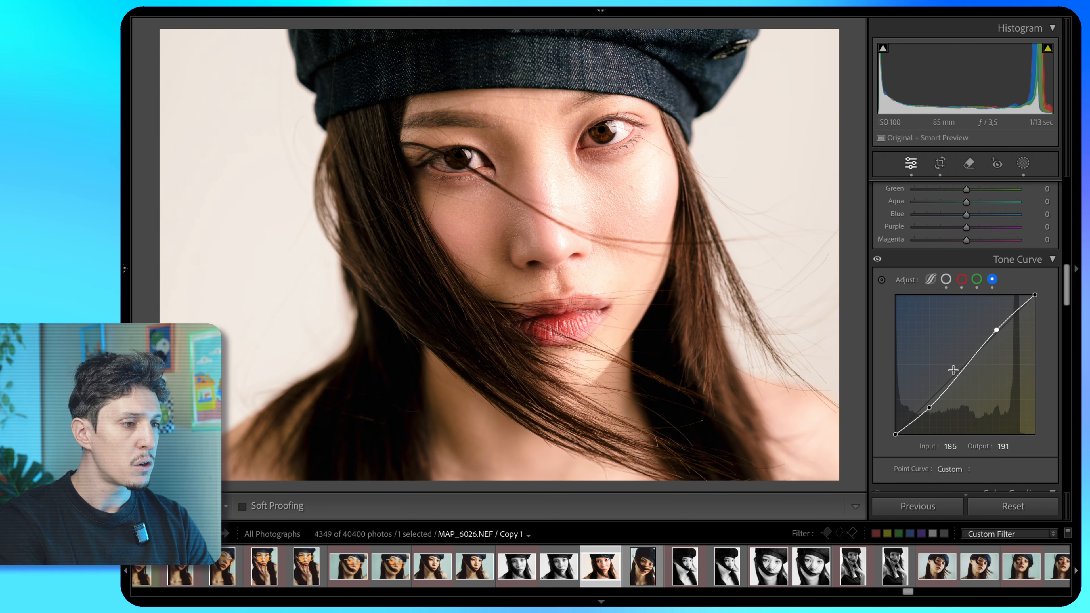
- Refine the red channel curve by moving its shadow point to about 60/44 and its highlight point to 191/195
click(962, 279)
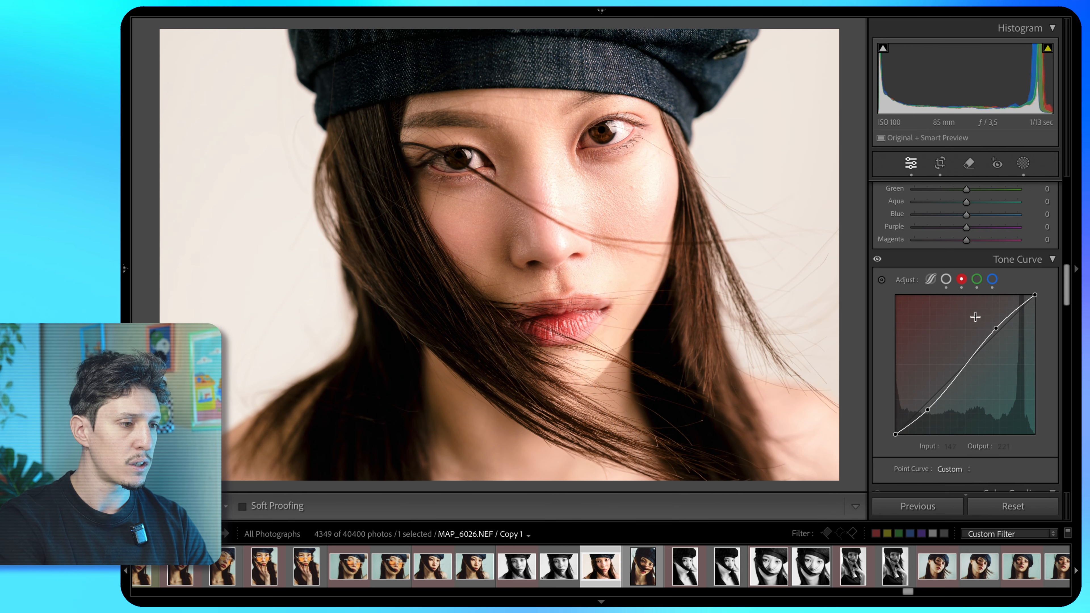
drag(924, 410, 928, 411)
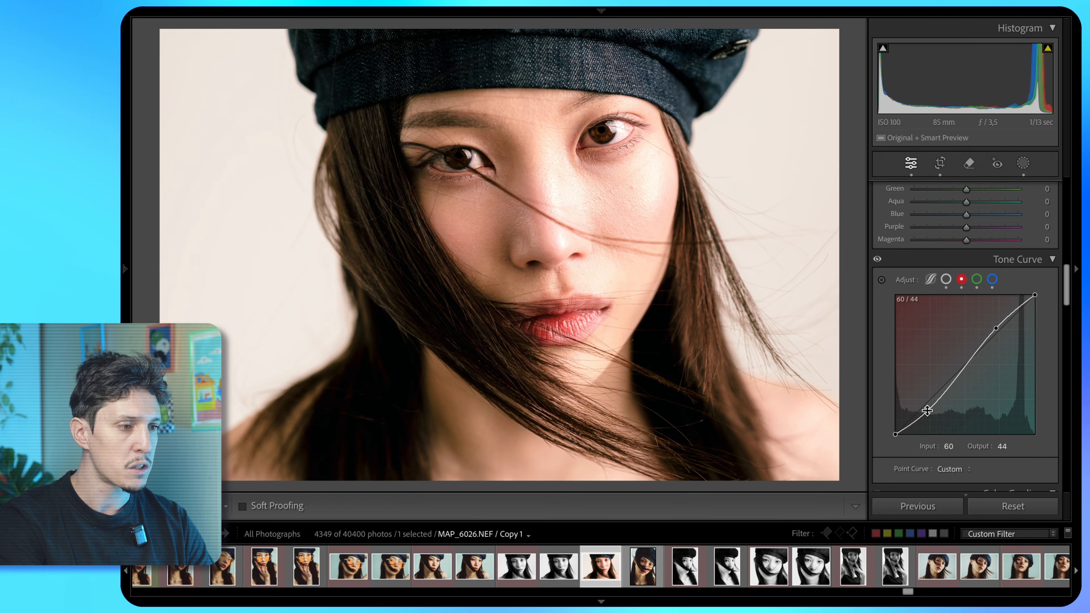
drag(996, 328, 1000, 327)
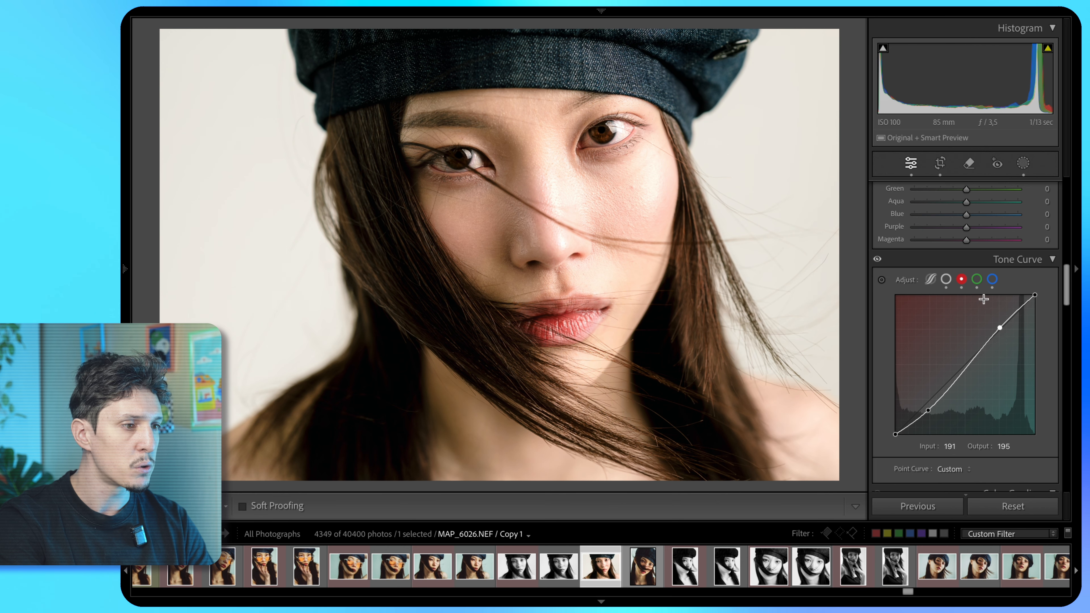
- Move the shadow point of the green channel curve to 52/40
click(976, 279)
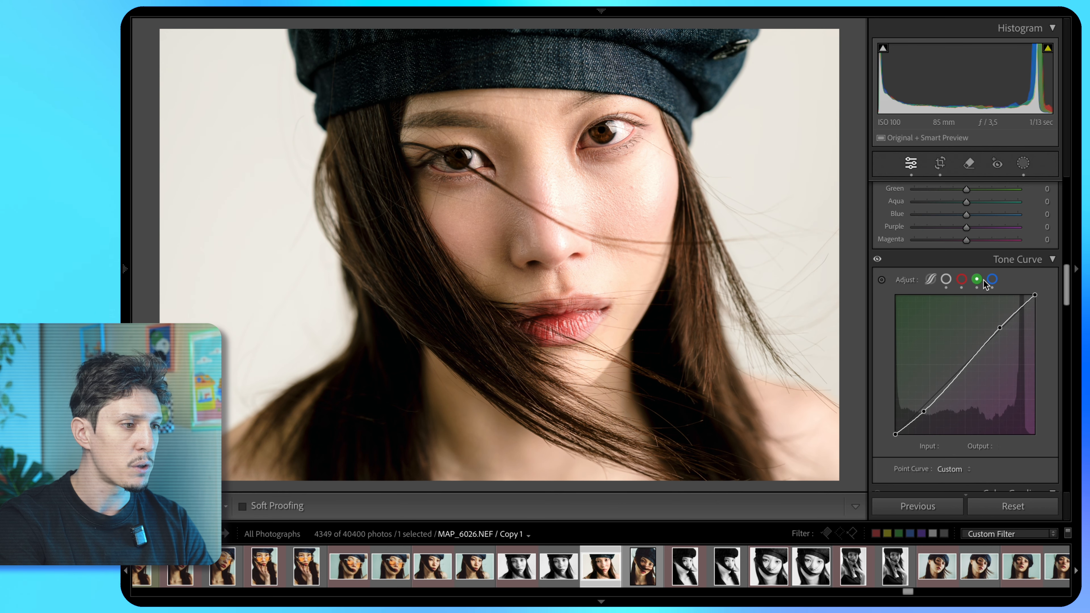
click(925, 411)
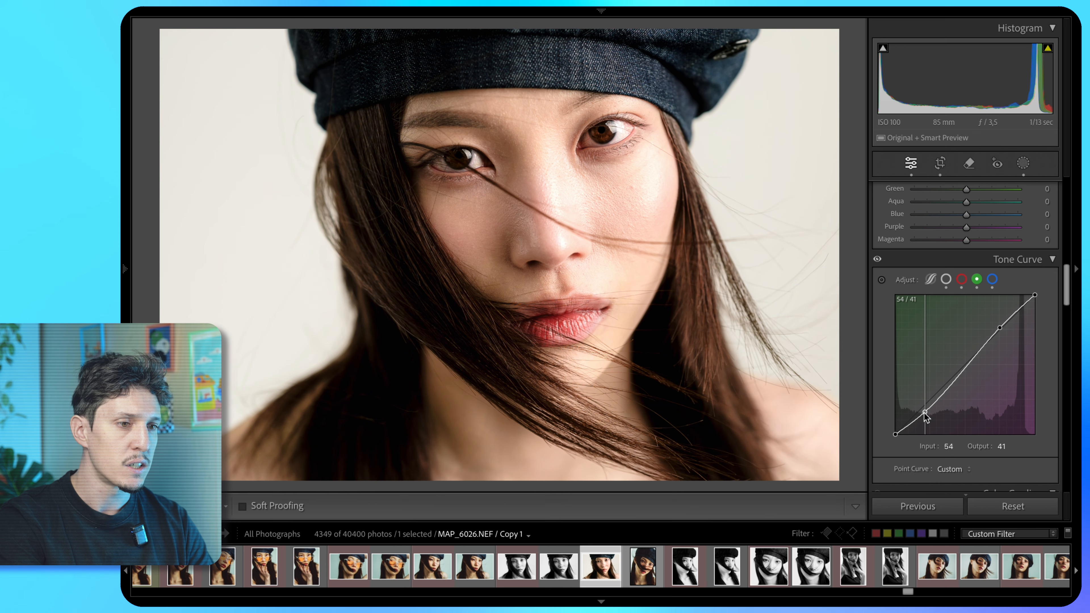
drag(924, 412, 922, 413)
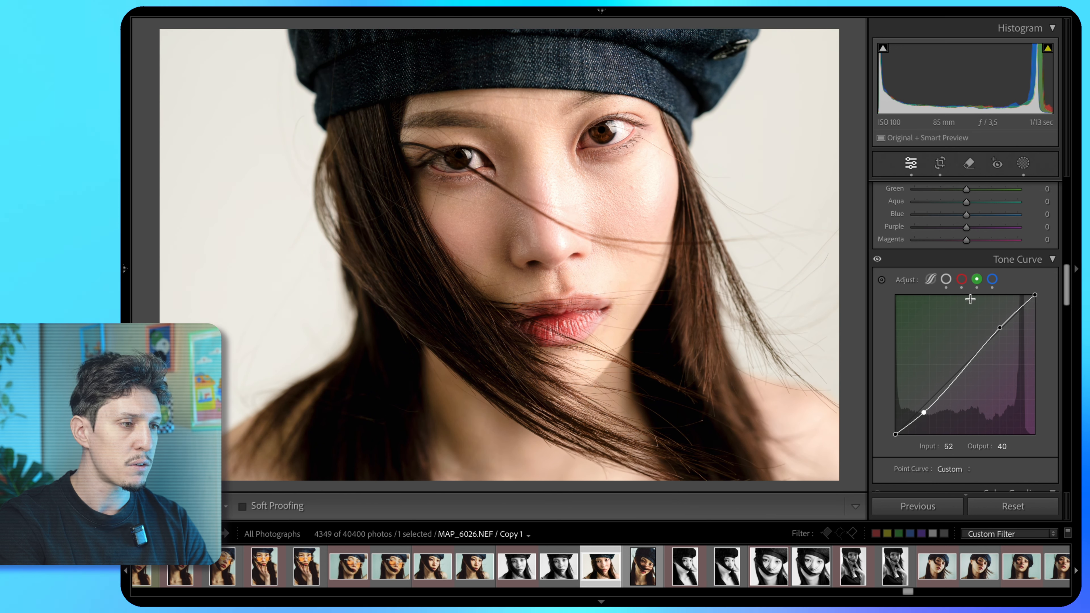
- Fine-tune the shadow point of the blue channel curve and raise its highlight point to 202/211
click(992, 280)
drag(930, 408, 929, 407)
drag(996, 330, 1007, 321)
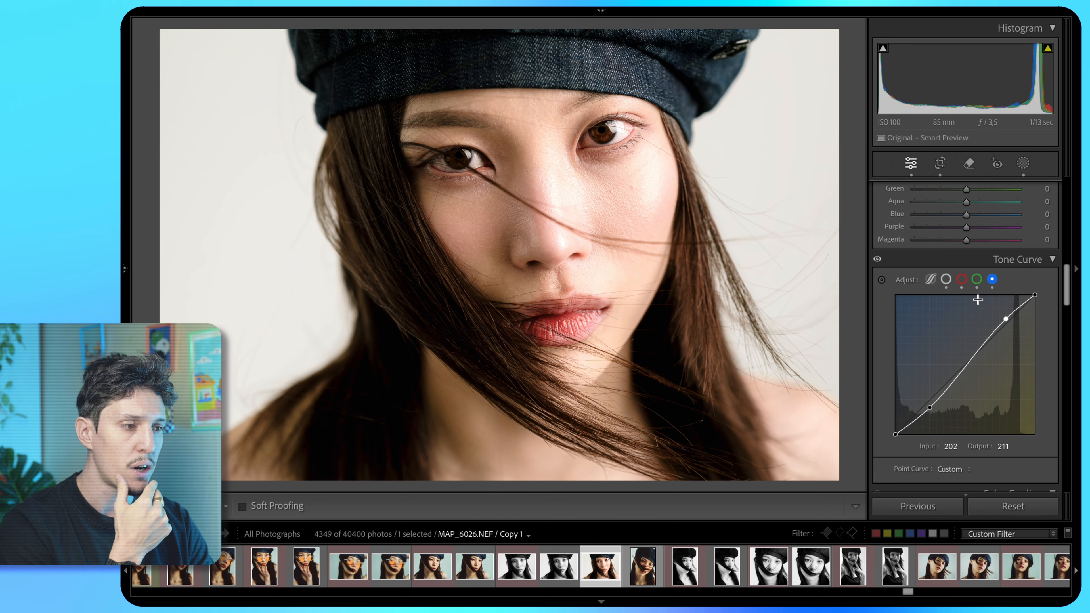
- Lower the highlight point of the red channel curve to 193/192
click(976, 279)
click(961, 279)
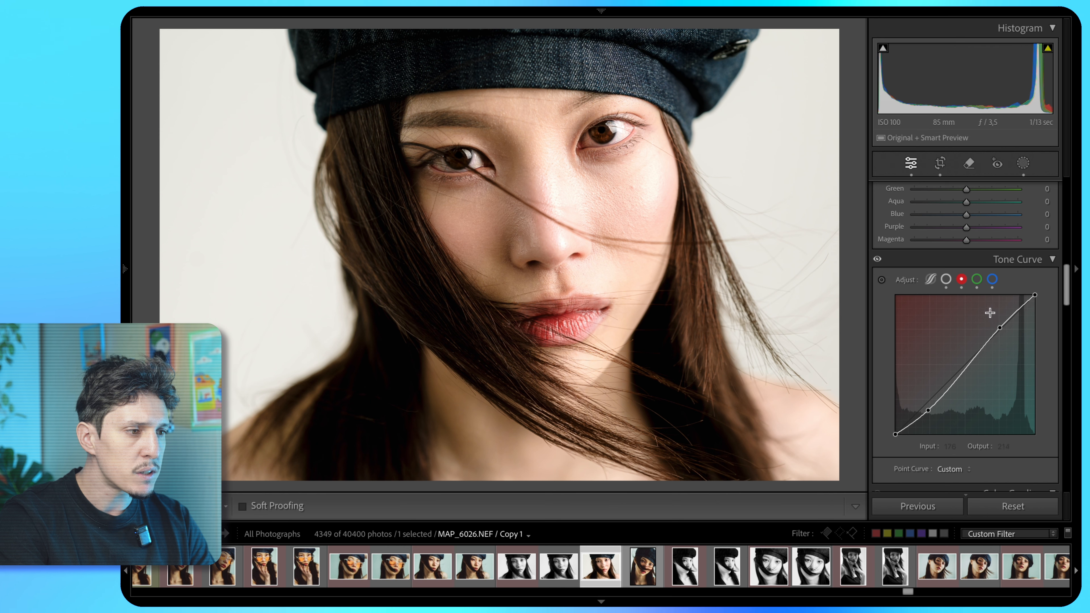
drag(1000, 327, 1001, 330)
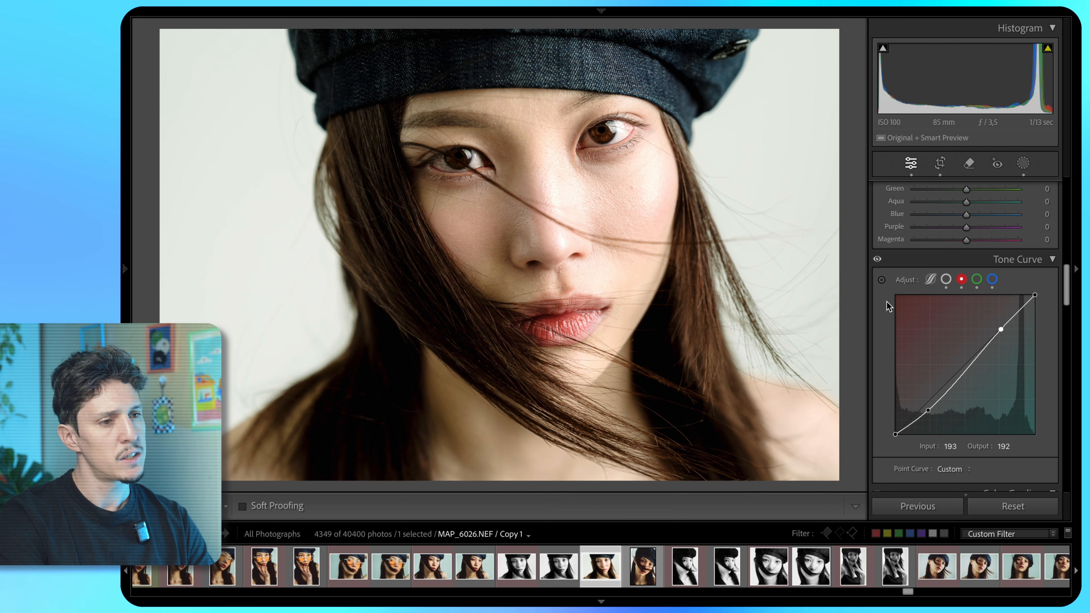
- Add midtone points at 125/118 on the red channel curve and 125/115 on the green channel curve
scroll(954, 327, up, 2)
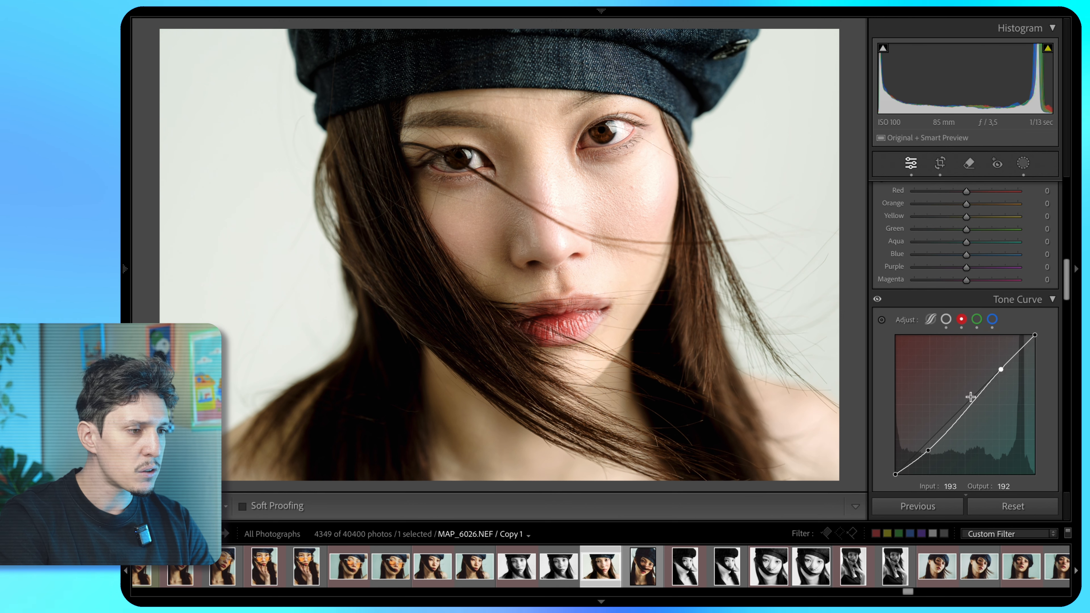
drag(963, 411, 965, 413)
drag(966, 414, 963, 409)
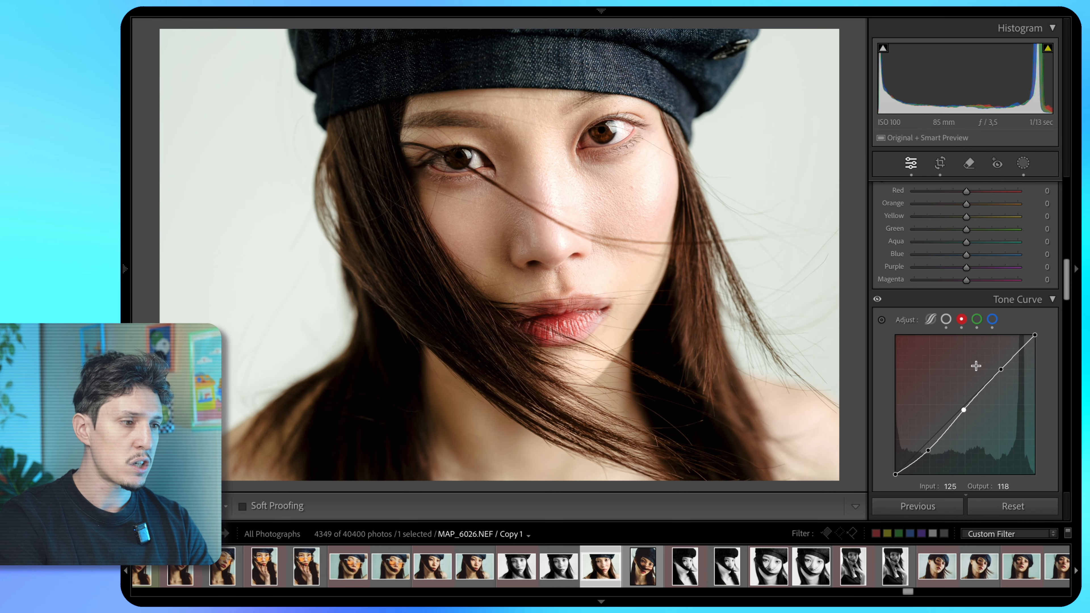
click(977, 319)
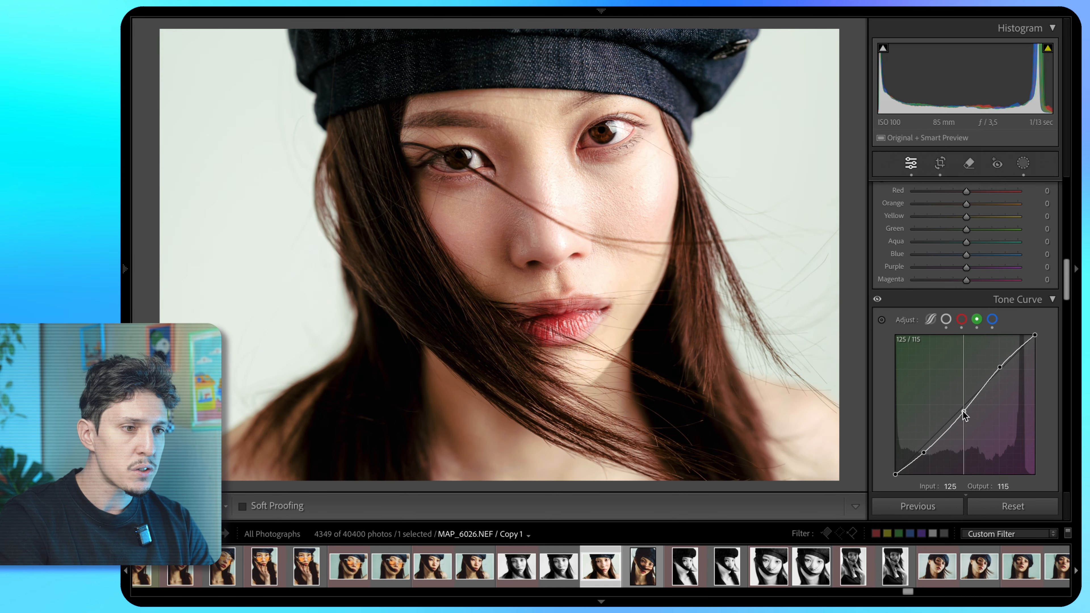
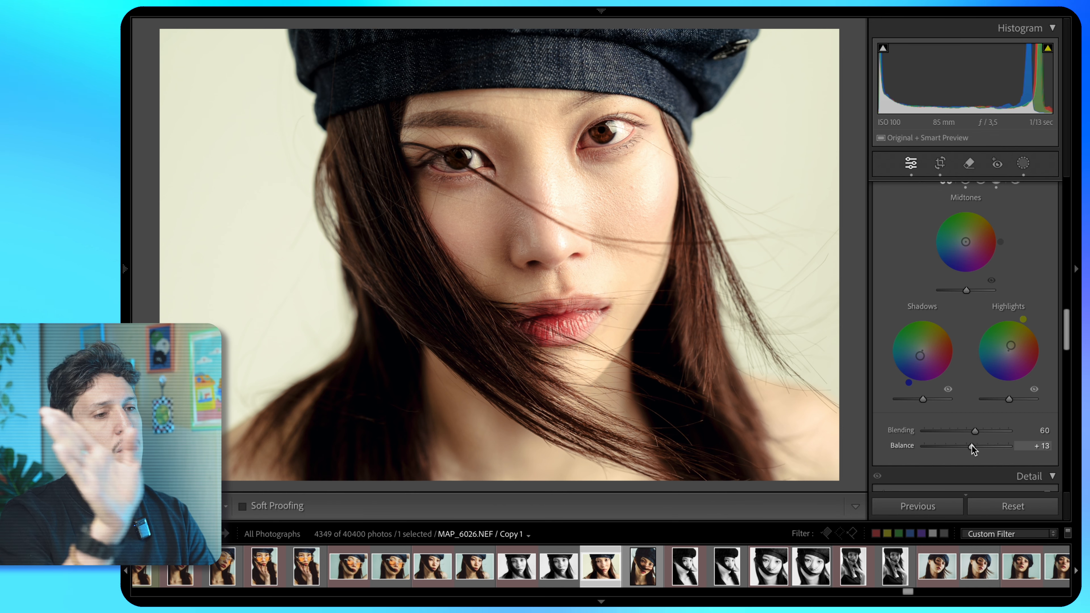
- Test the Color Grading Balance at strongly negative and positive values, and settle it close to the middle
drag(972, 448, 930, 447)
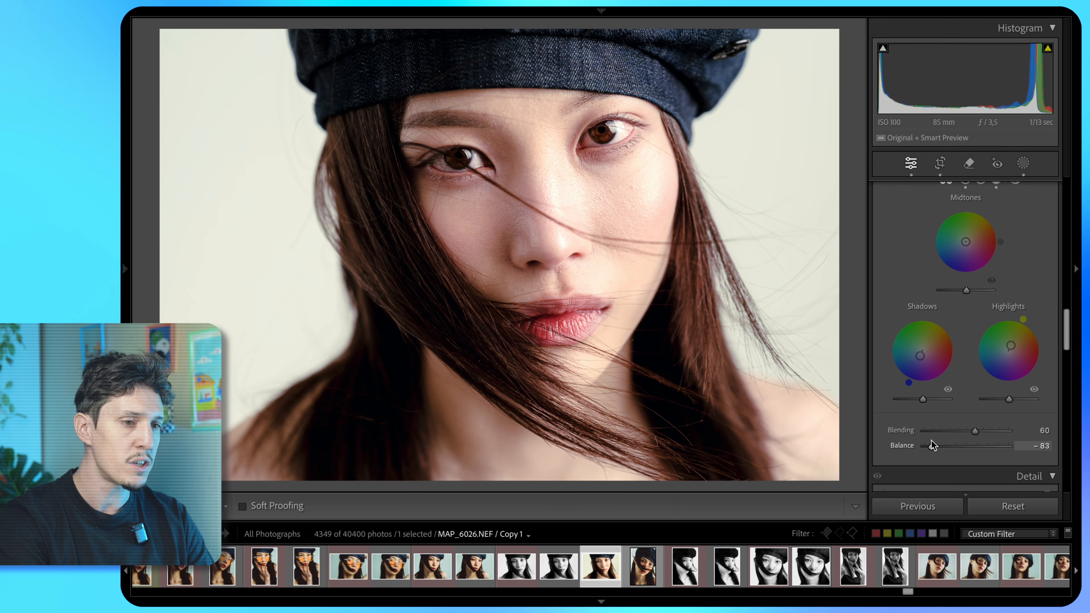
drag(1004, 446, 1029, 447)
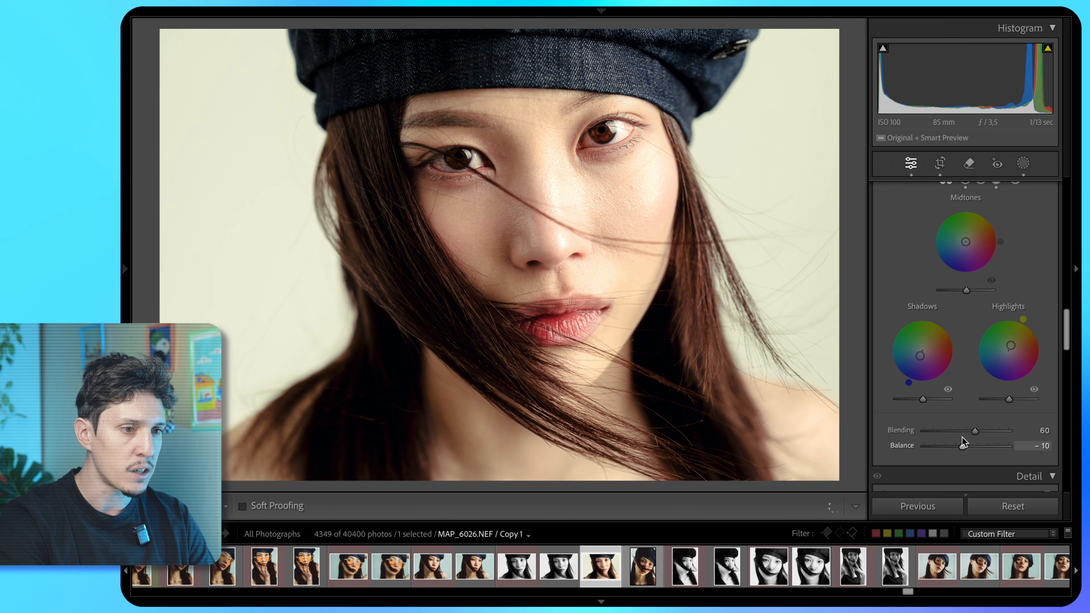
drag(966, 447, 970, 448)
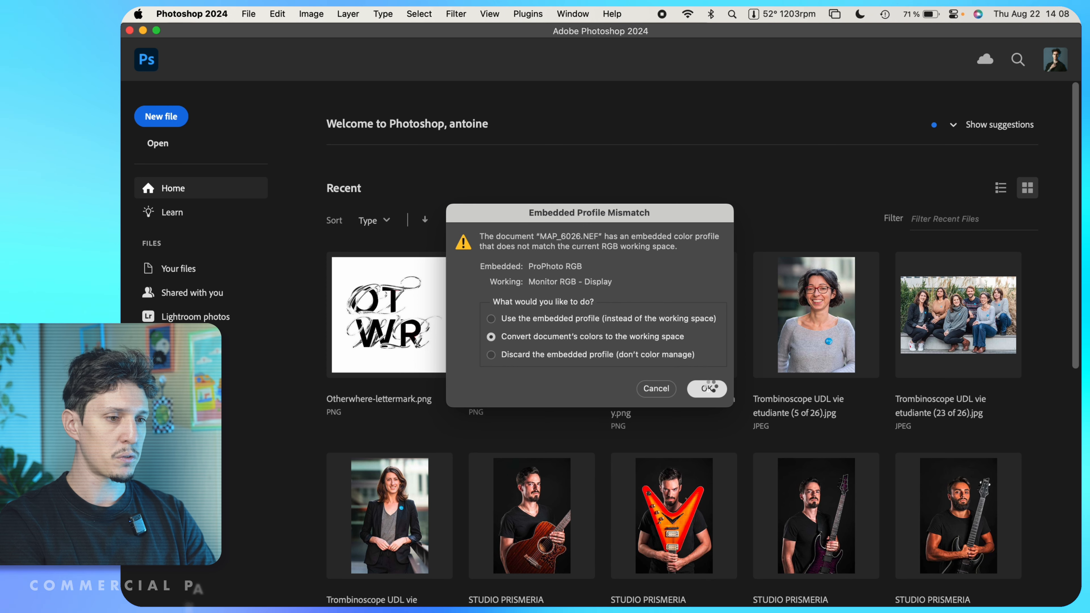
- Open MAP_6026.NEF in Photoshop, converting the document's colors to the working space
click(708, 388)
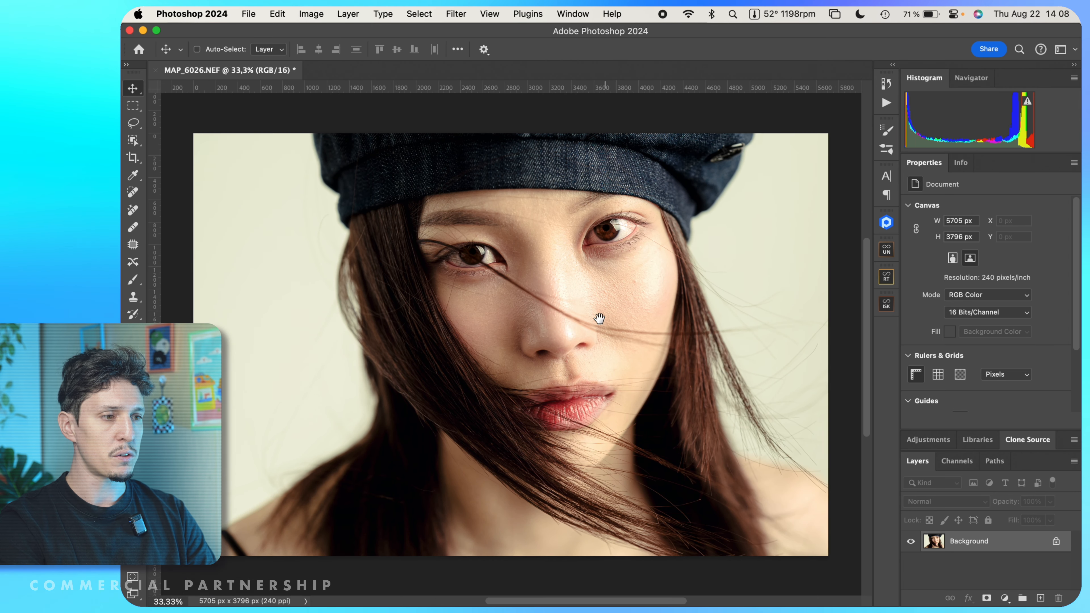
drag(611, 329, 607, 318)
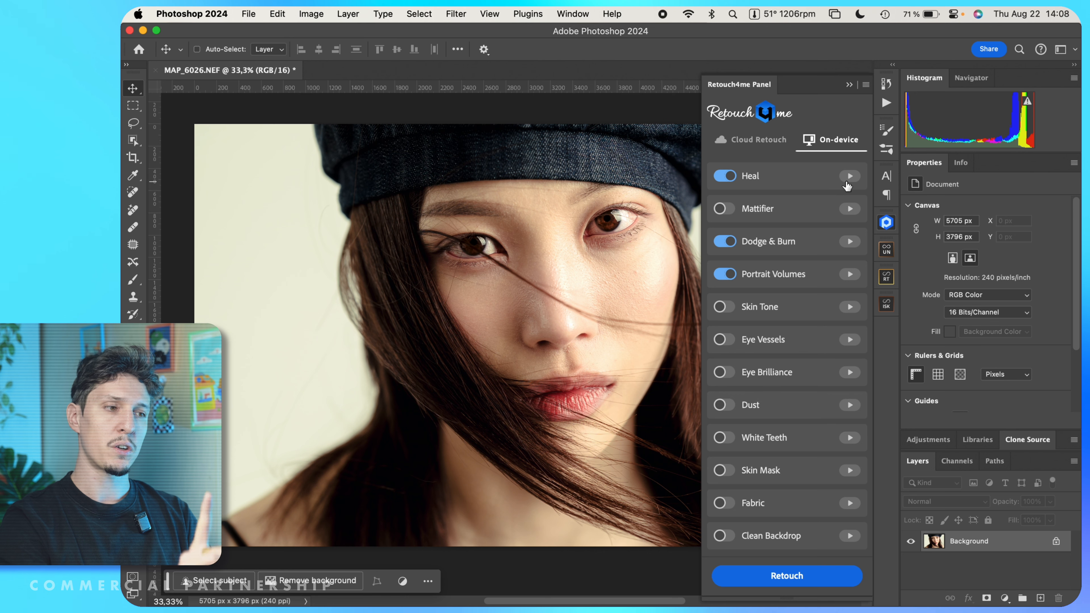
- Run the on-device Retouch4me Heal retouch on the portrait and collapse the plugin panel
click(849, 177)
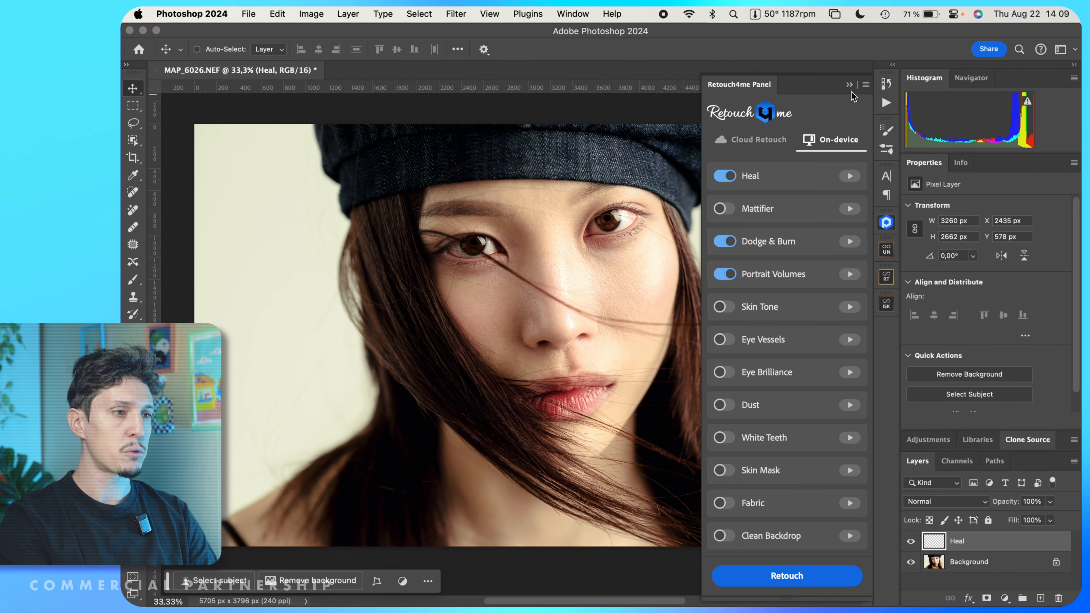
click(849, 85)
- Compare the facial skin with and without the Heal layer, first across the face and then close up on the cheek and nose
scroll(589, 290, up, 3)
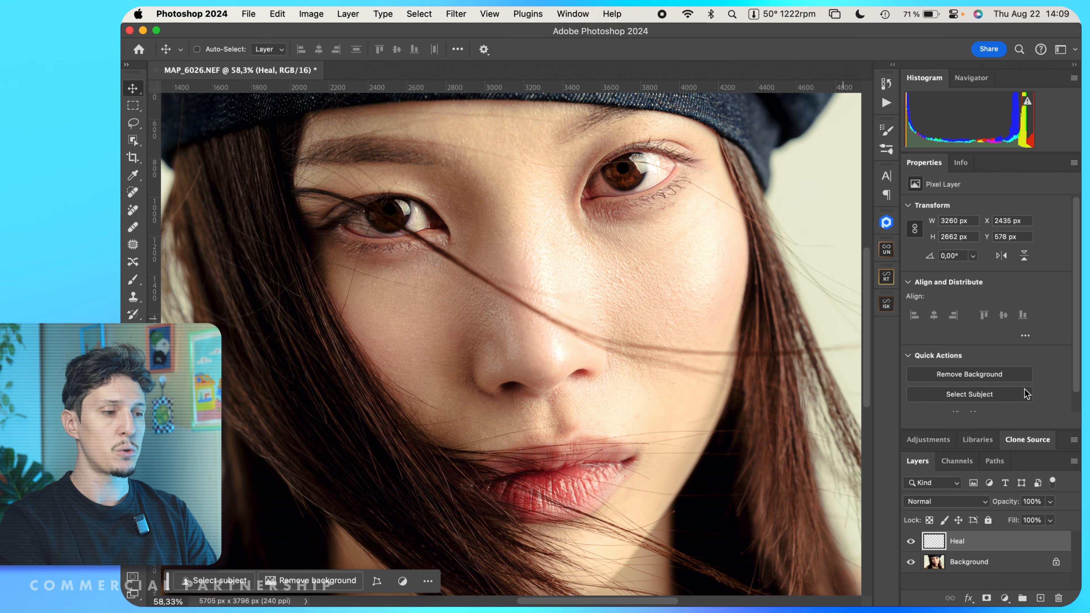
click(910, 541)
click(910, 541)
click(910, 541)
click(910, 541)
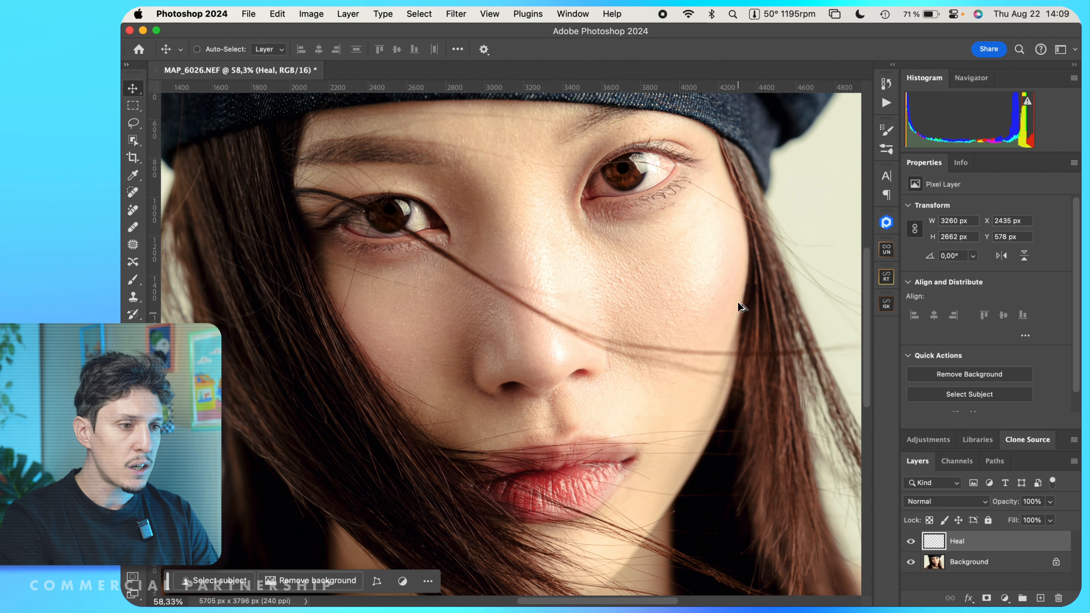
scroll(713, 269, up, 5)
click(911, 541)
click(911, 541)
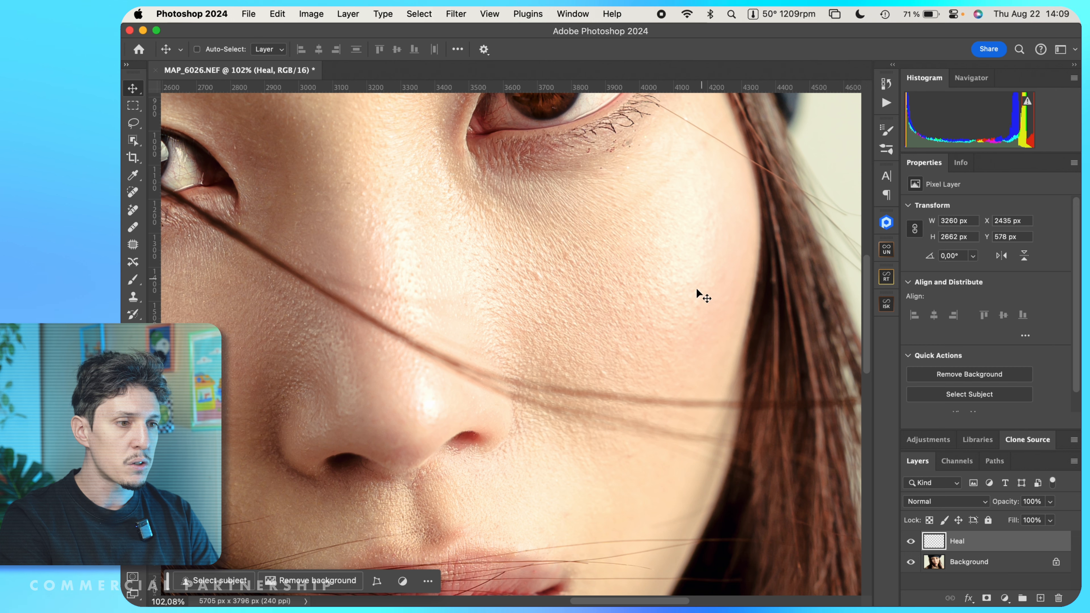
click(910, 541)
- Isolate the Heal layer to inspect its retouched patches, and restore the Background layer's visibility
scroll(541, 257, down, 5)
alt+click(910, 541)
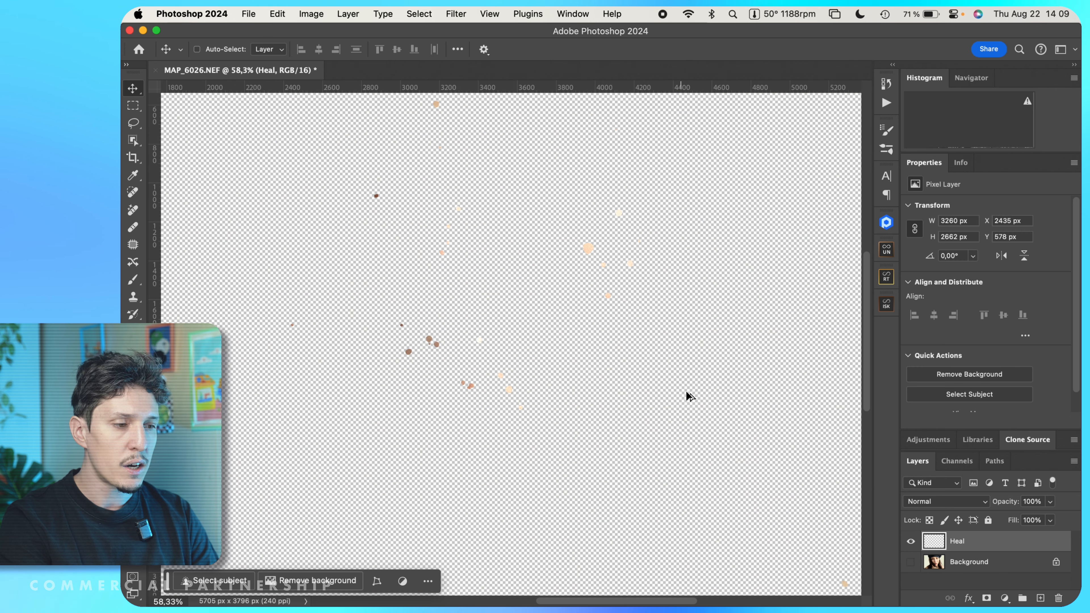
scroll(605, 366, down, 3)
drag(533, 315, 604, 274)
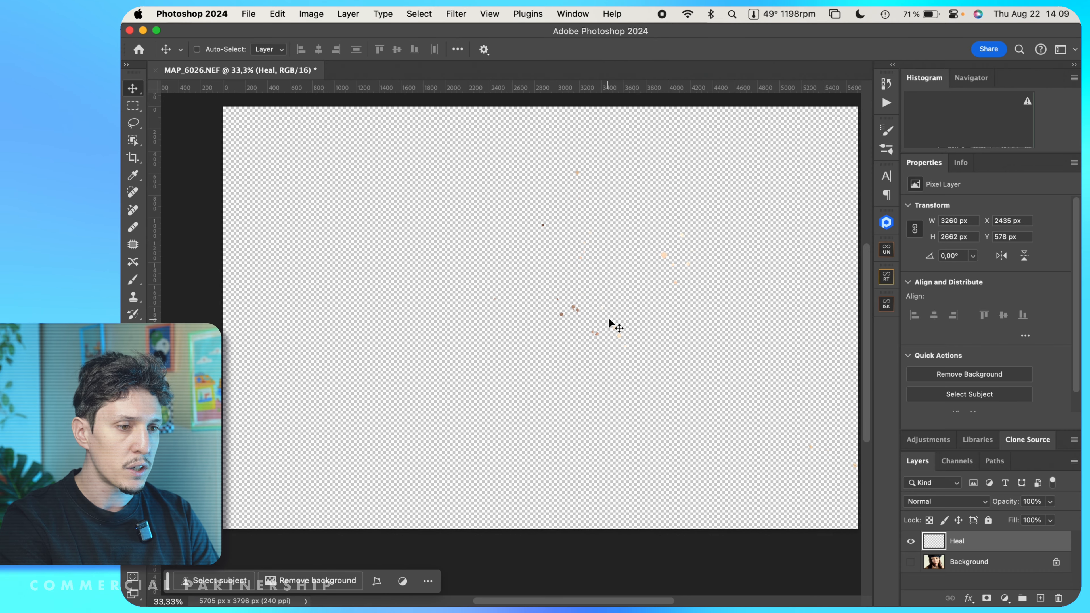
alt+click(910, 541)
- Compare the skin around the eyes and on the cheeks with and without the Heal layer at close range
scroll(562, 288, up, 5)
drag(499, 378, 706, 414)
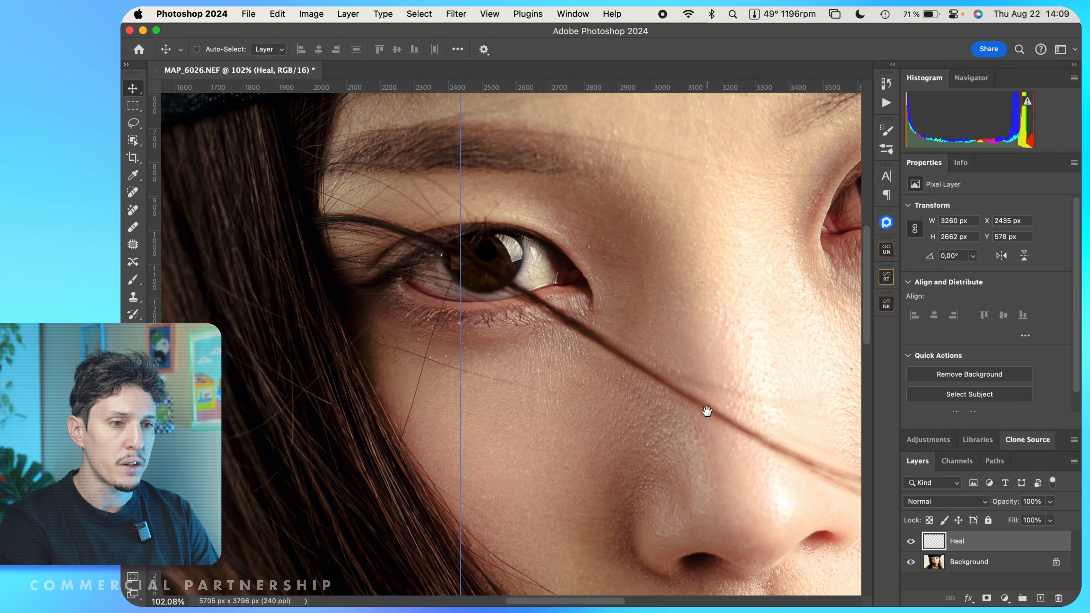
drag(607, 306, 532, 398)
drag(614, 276, 418, 279)
drag(722, 377, 536, 319)
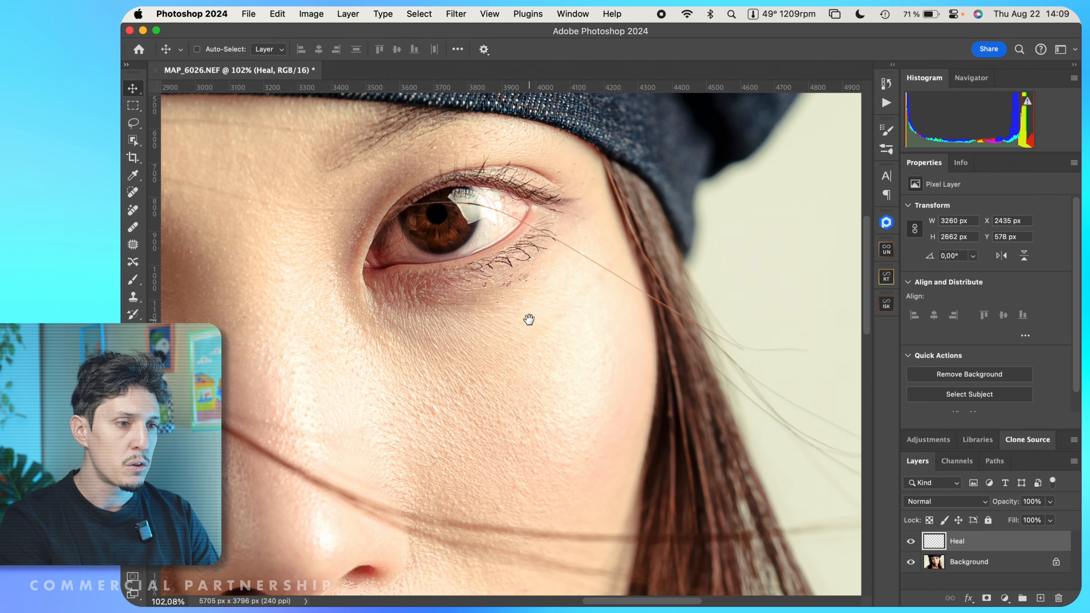
drag(462, 349, 650, 412)
click(910, 540)
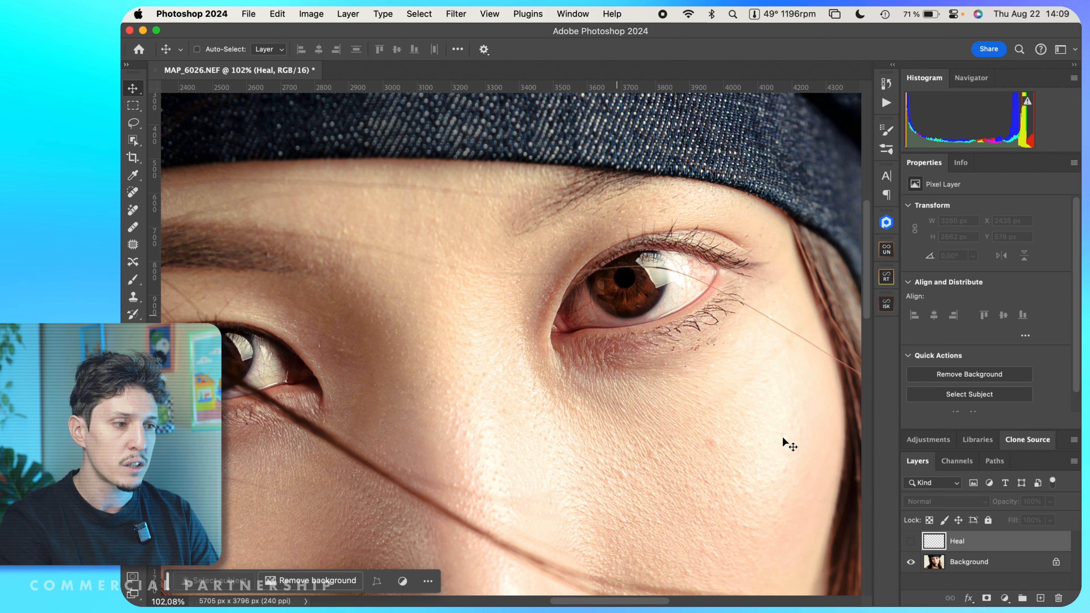
click(910, 541)
click(910, 540)
- Compare the skin around the nose and above the lips with and without the Heal layer, leaving the layer shown
scroll(632, 455, down, 5)
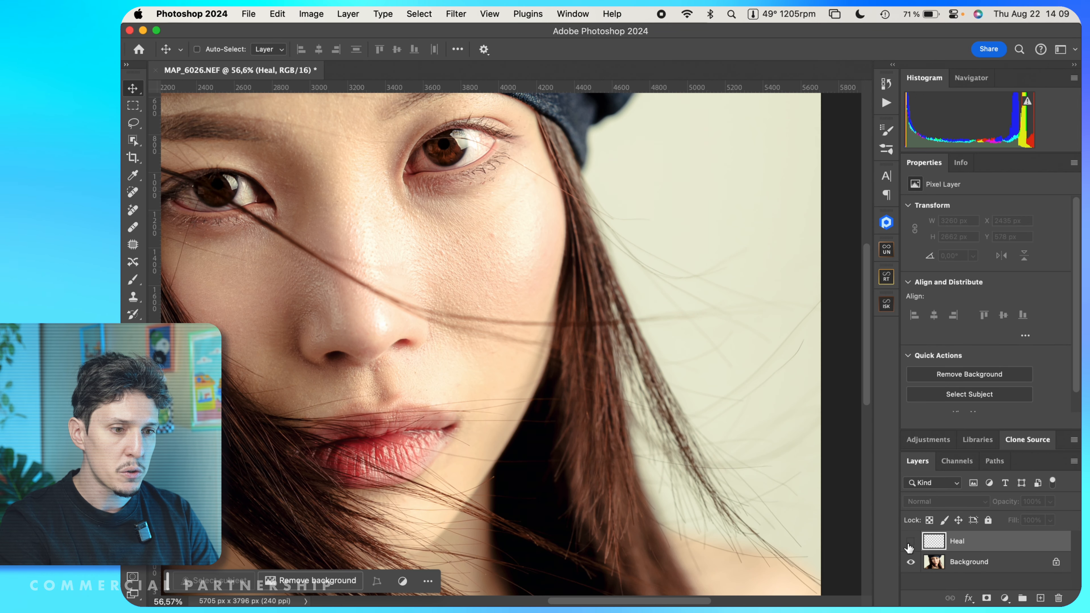
scroll(339, 358, up, 8)
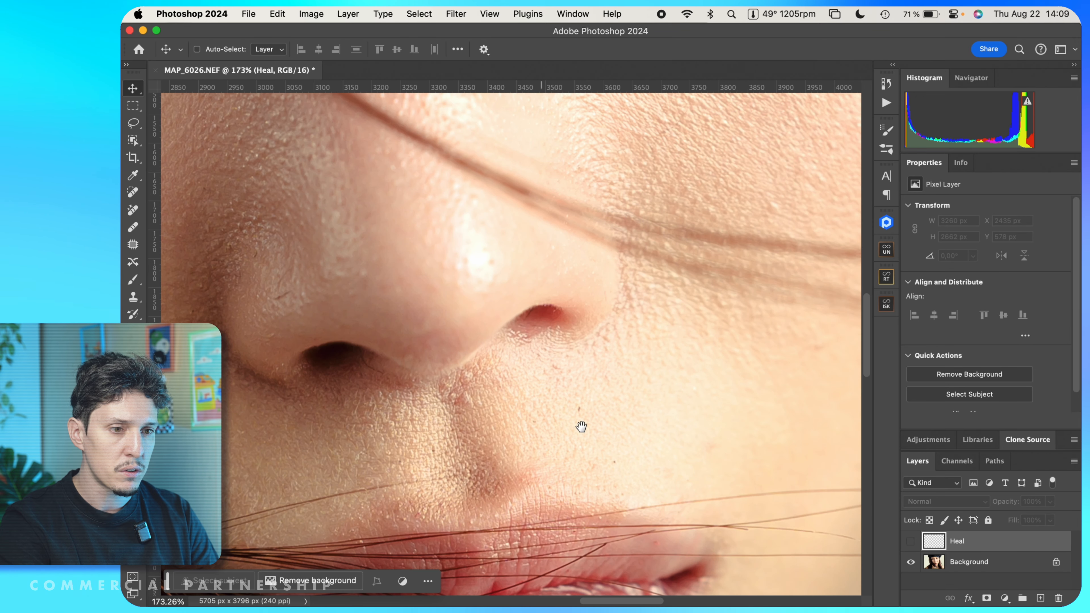
click(911, 541)
click(911, 542)
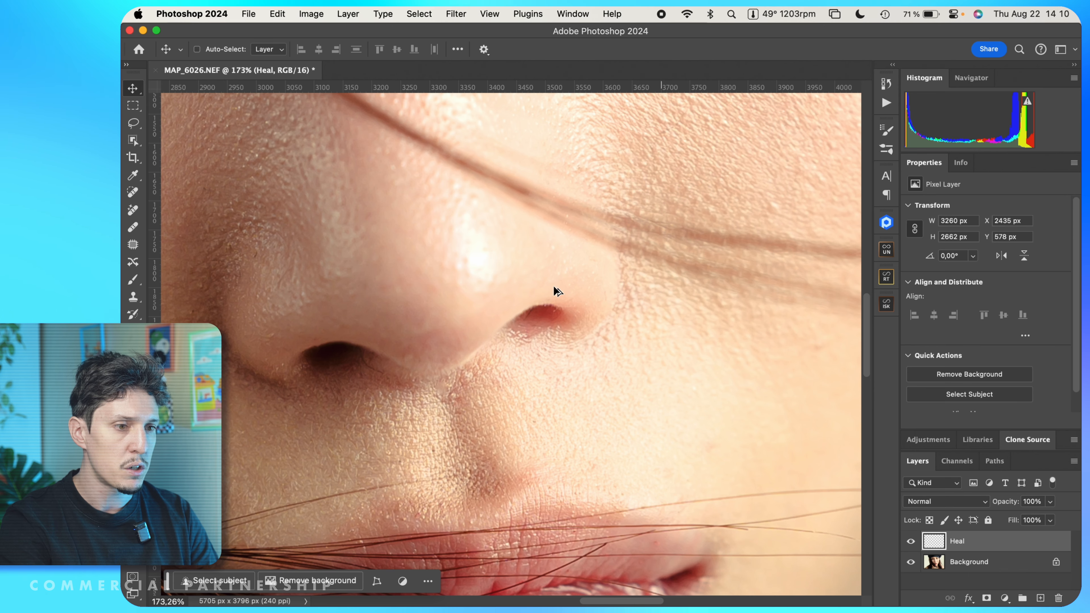
scroll(553, 283, down, 5)
mouse_move(622, 357)
mouse_down()
mouse_move(617, 386)
mouse_move(690, 541)
mouse_move(567, 343)
mouse_up()
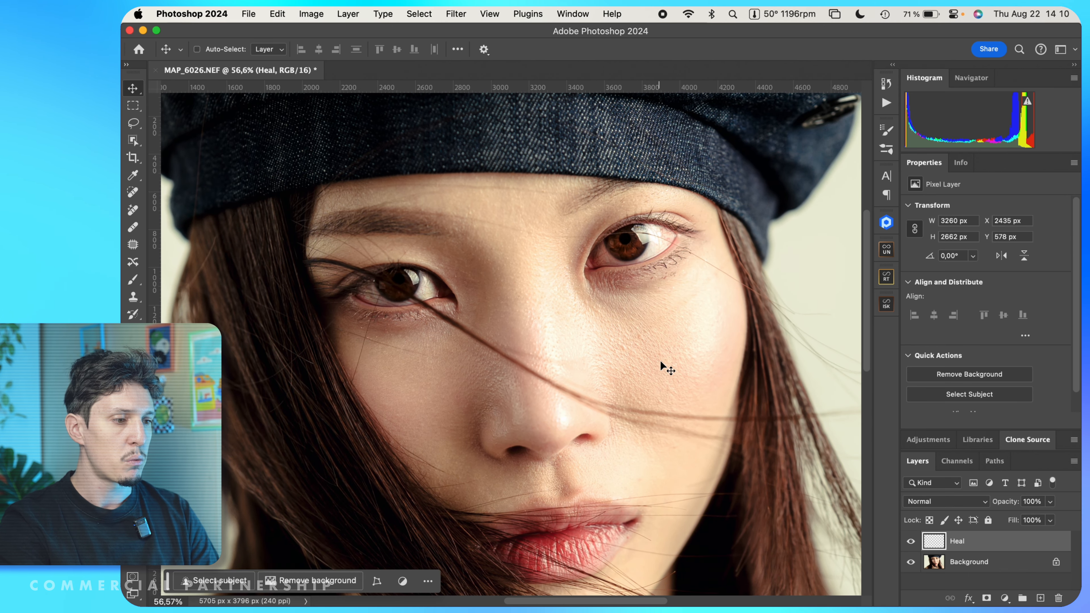
drag(665, 388, 647, 363)
- Stamp all visible layers into a new layer and open the Retouch4me Dodge Burn filter on it
click(886, 222)
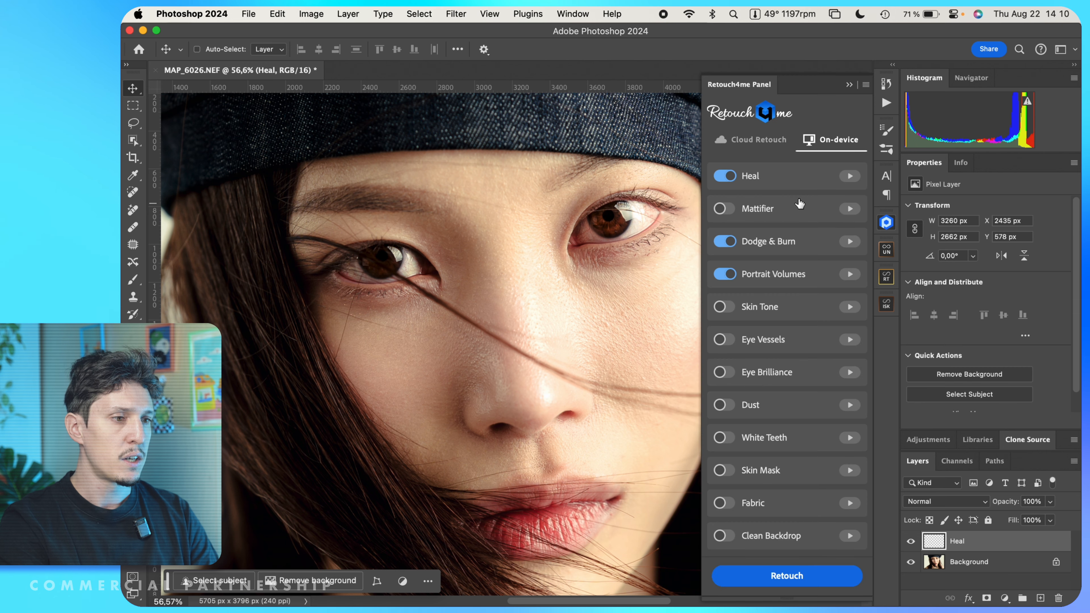
click(849, 85)
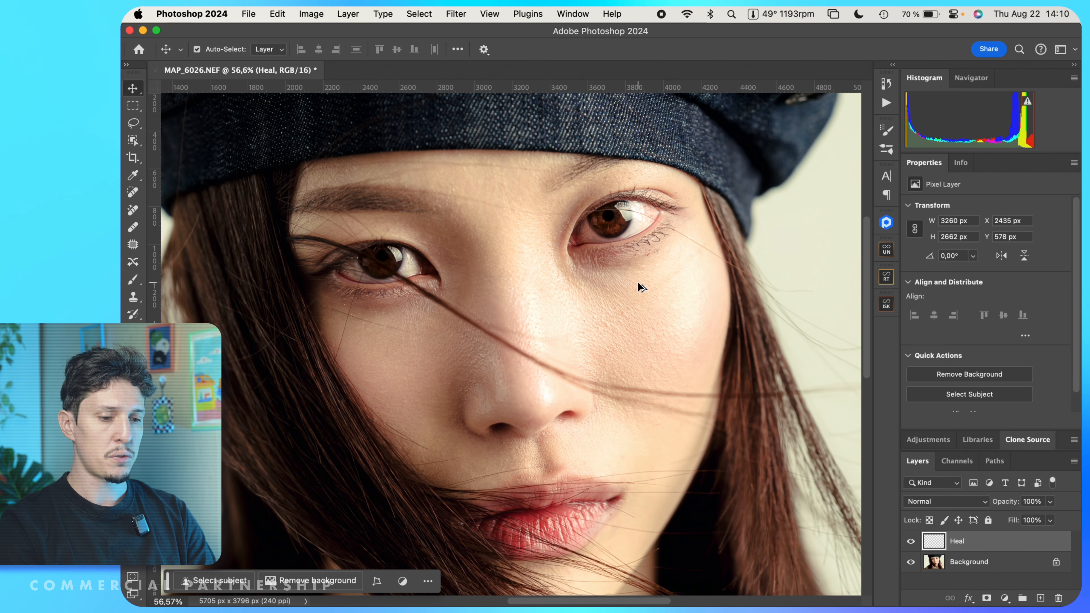
key(super+alt+shift+e)
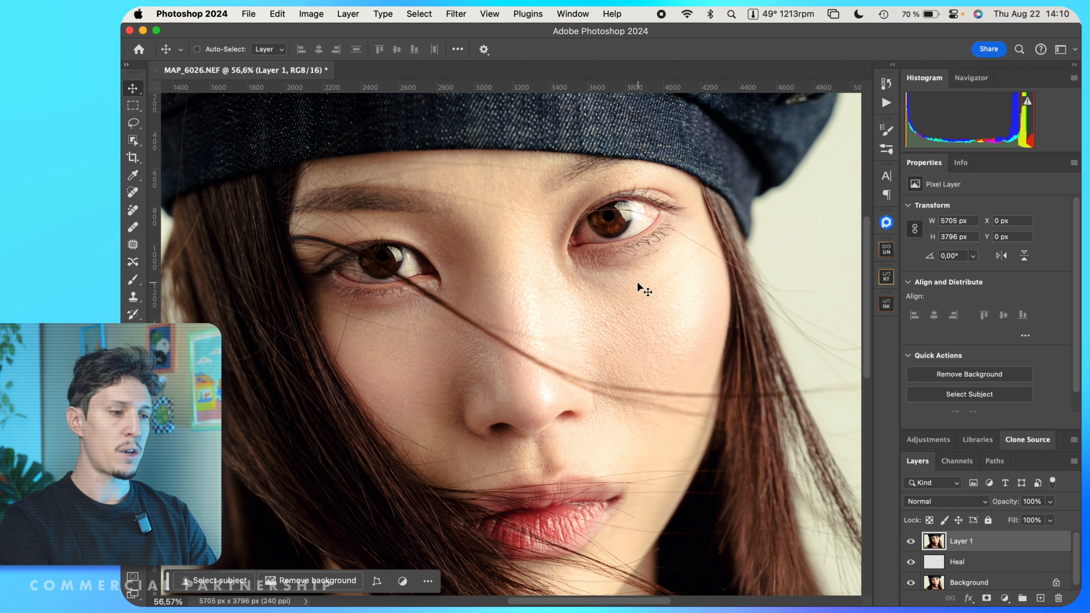
click(456, 14)
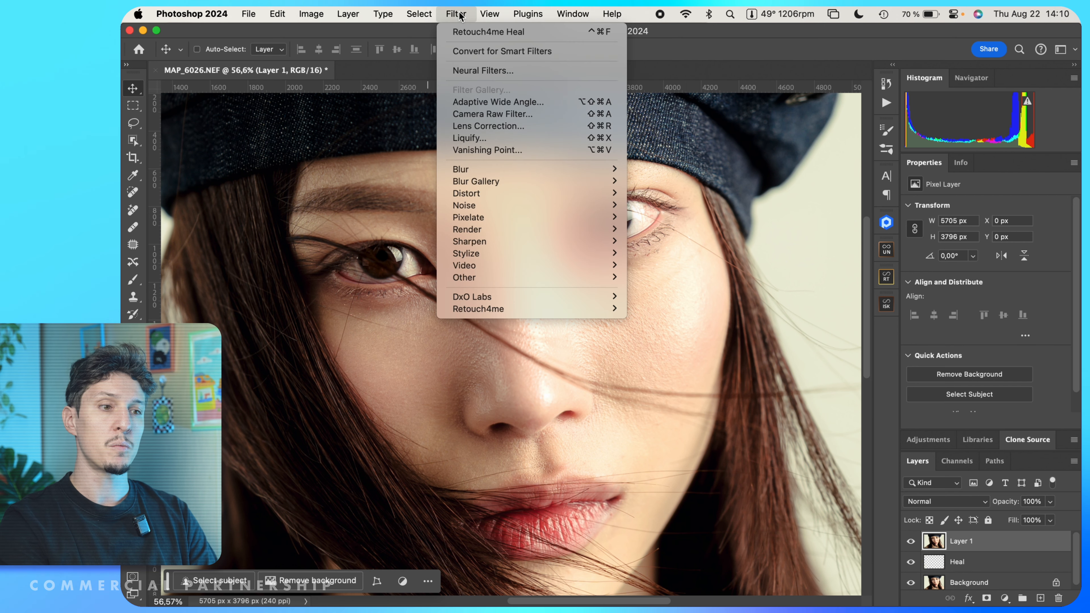
mouse_move(516, 305)
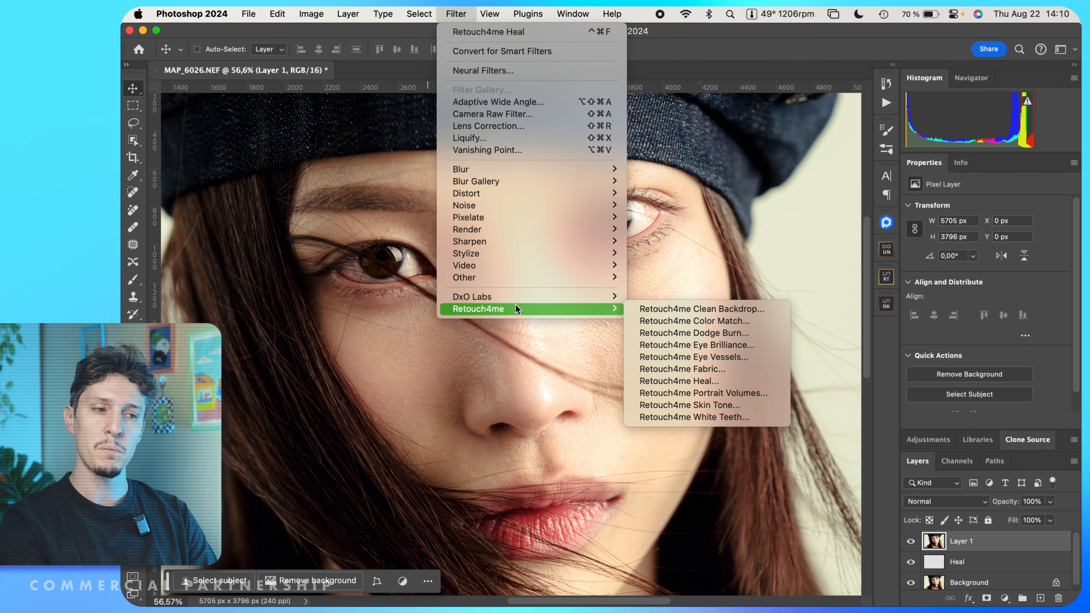
click(729, 335)
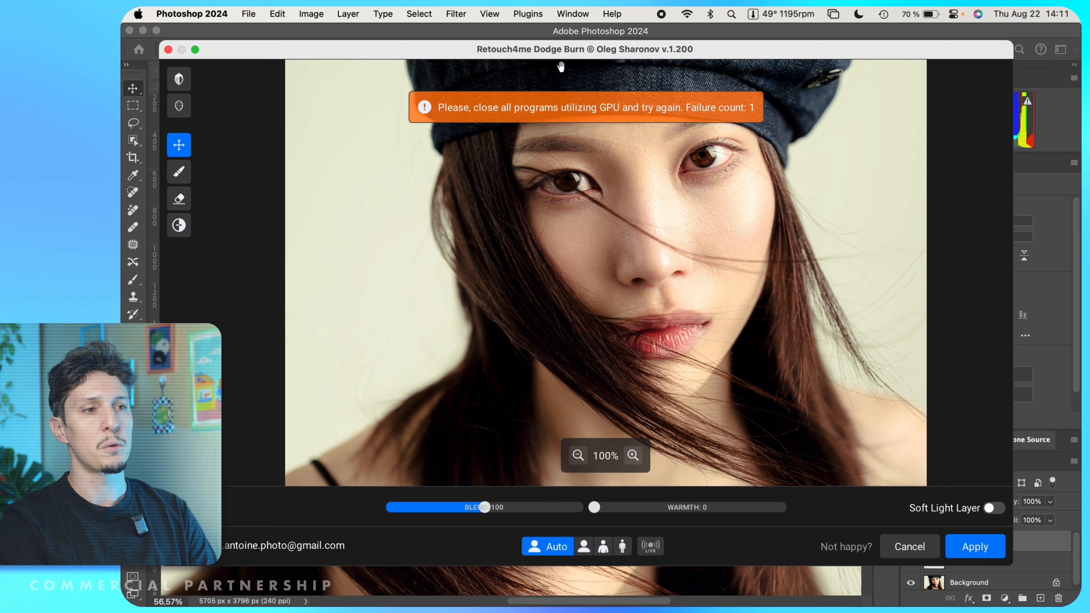
drag(564, 53, 560, 78)
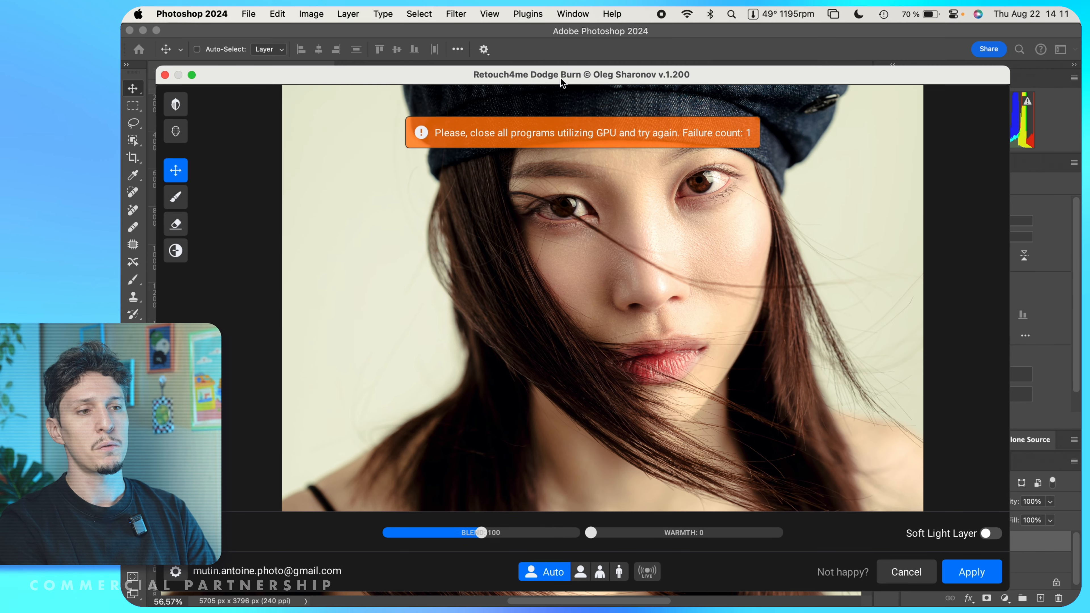
- Examine the Dodge Burn effect on the nose, cheek and under-eye skin against the original image
scroll(656, 248, up, 4)
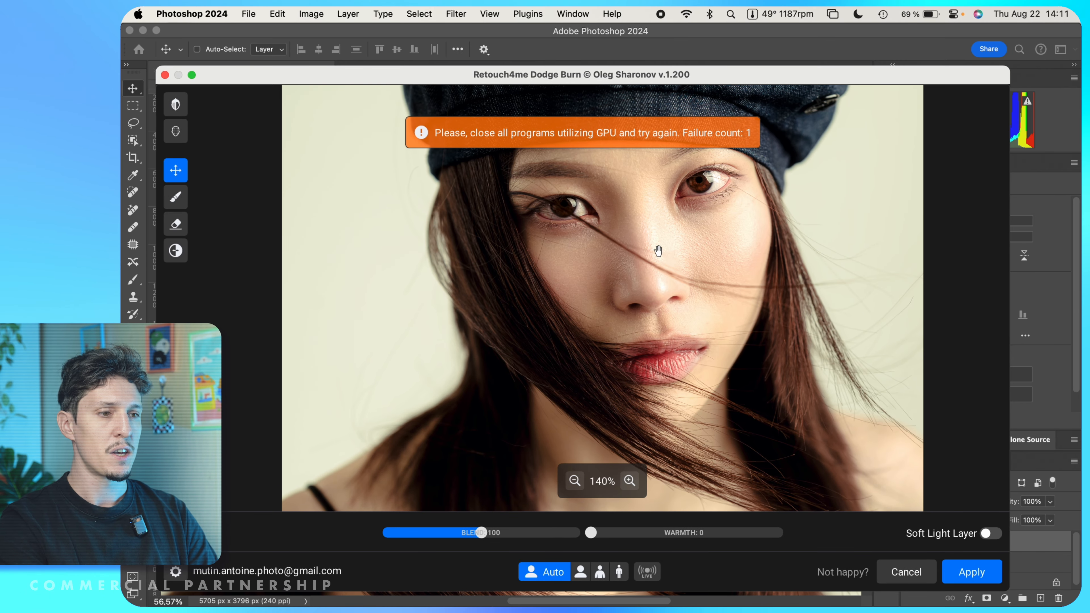
drag(736, 304, 534, 226)
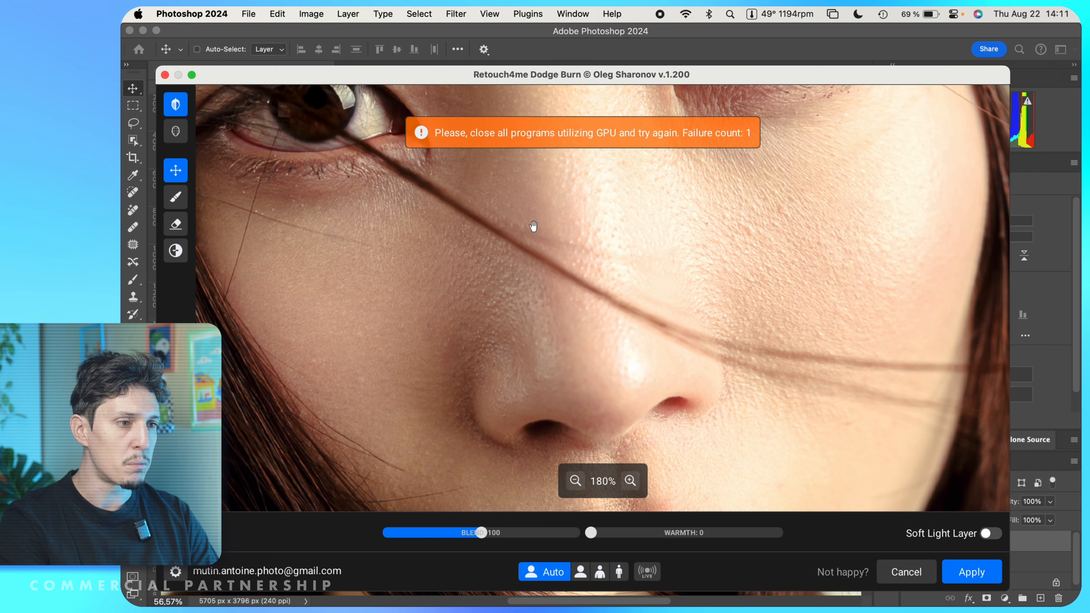
scroll(600, 228, down, 3)
scroll(683, 316, up, 2)
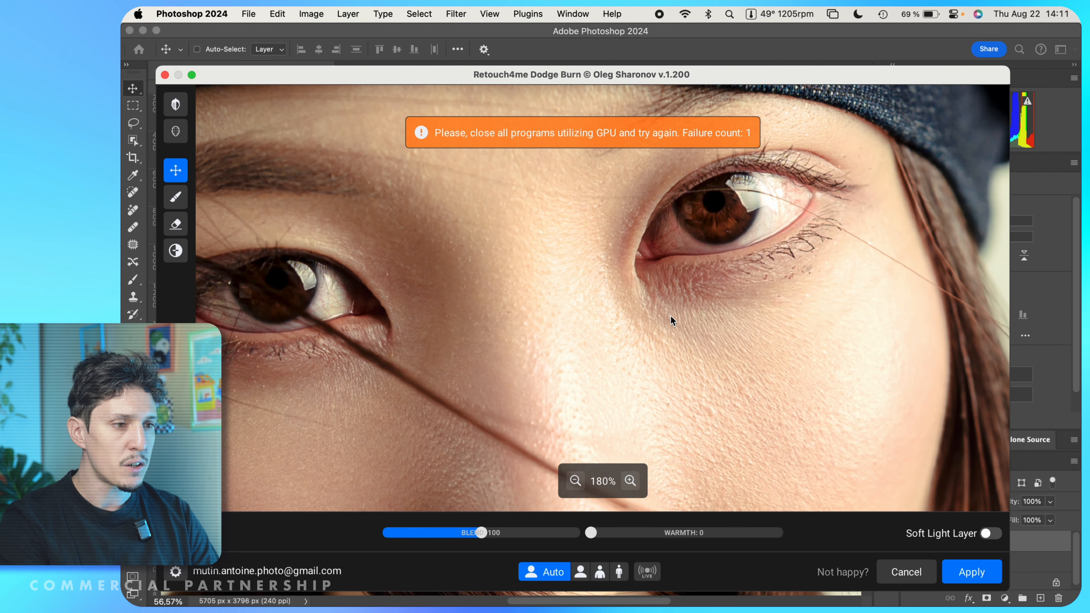
scroll(660, 279, down, 2)
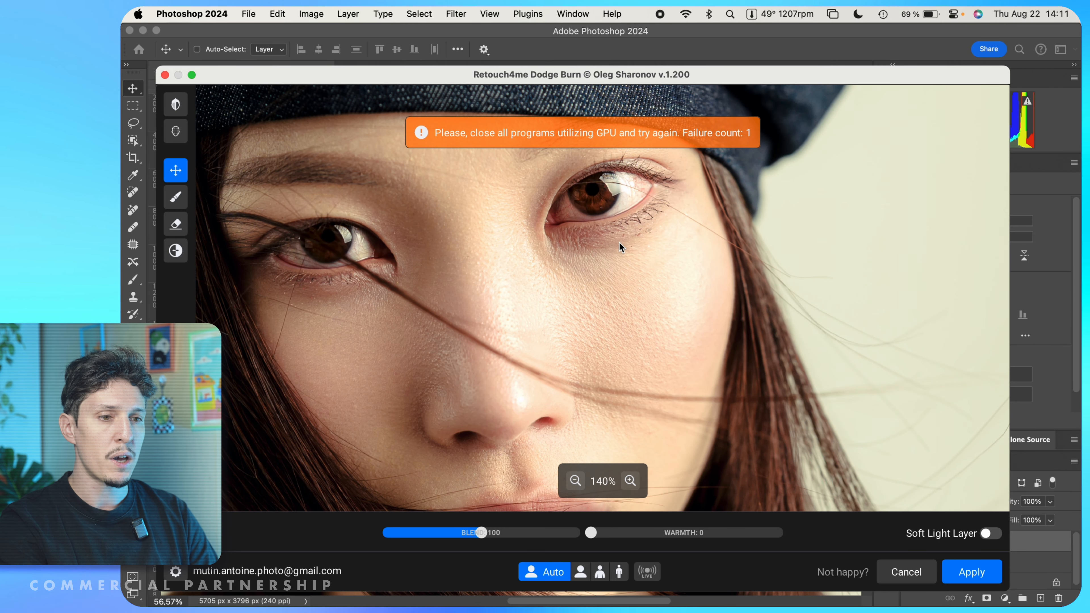
key(space)
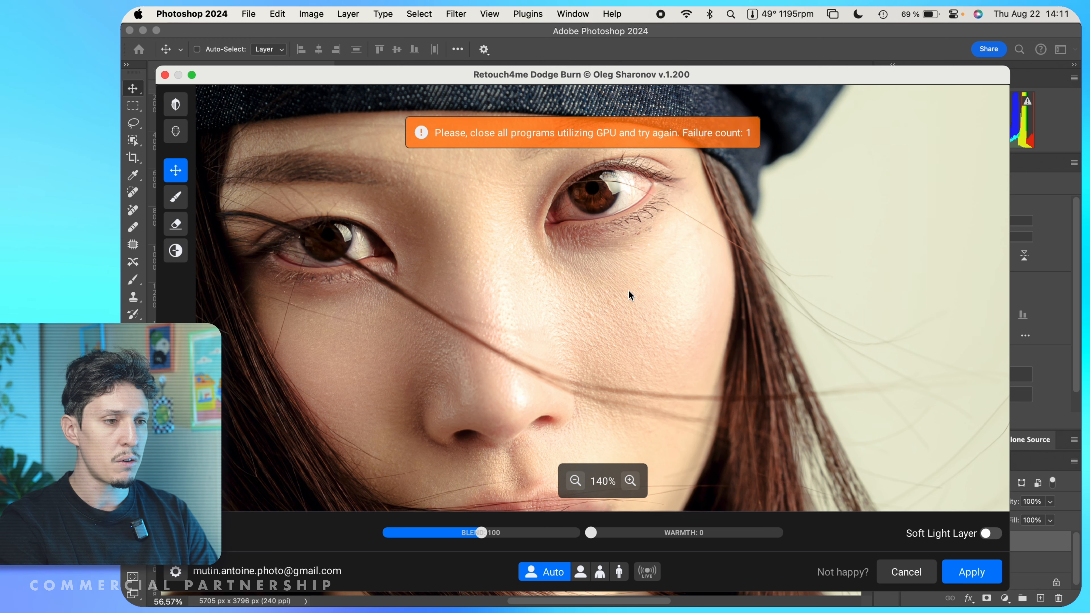
drag(628, 291, 655, 252)
- Inspect the areas affected by the Dodge Burn retouch, over the whole portrait and close up on the face
click(176, 132)
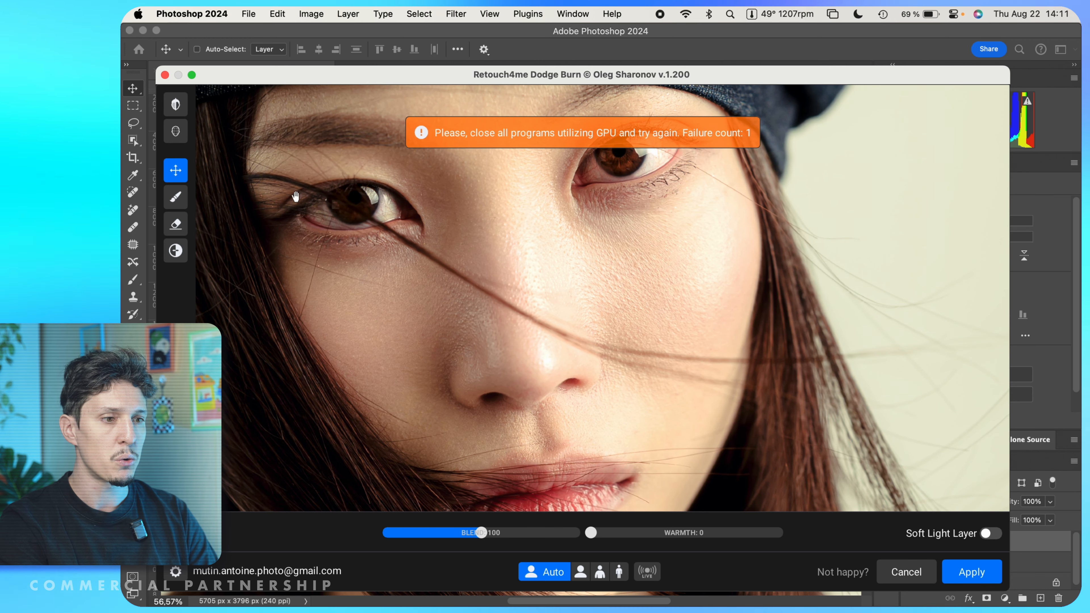
click(180, 133)
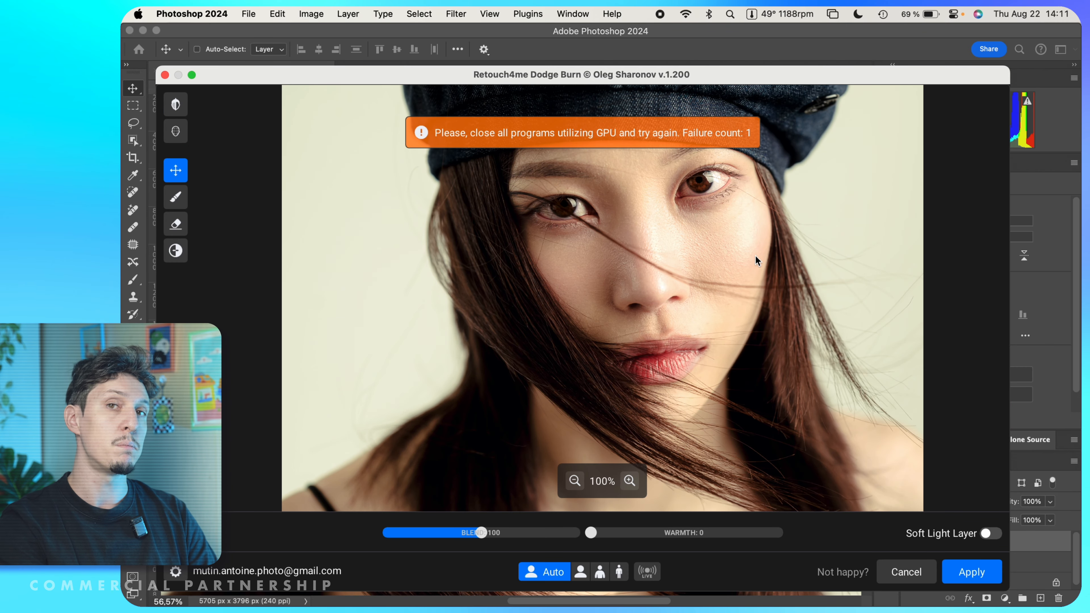
click(179, 139)
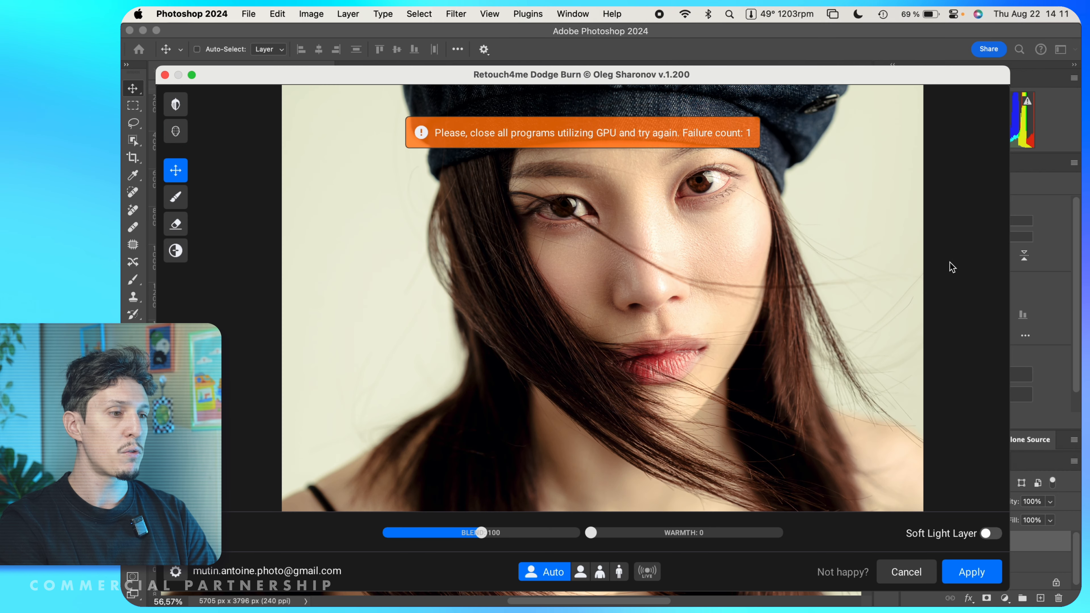
scroll(896, 273, up, 4)
drag(660, 280, 460, 227)
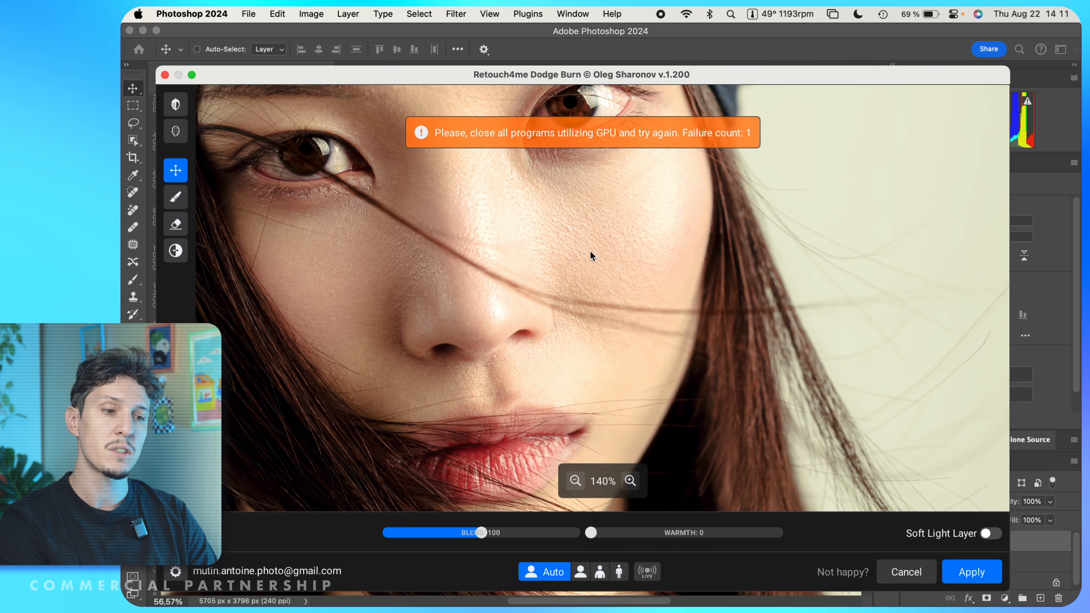
scroll(590, 250, down, 4)
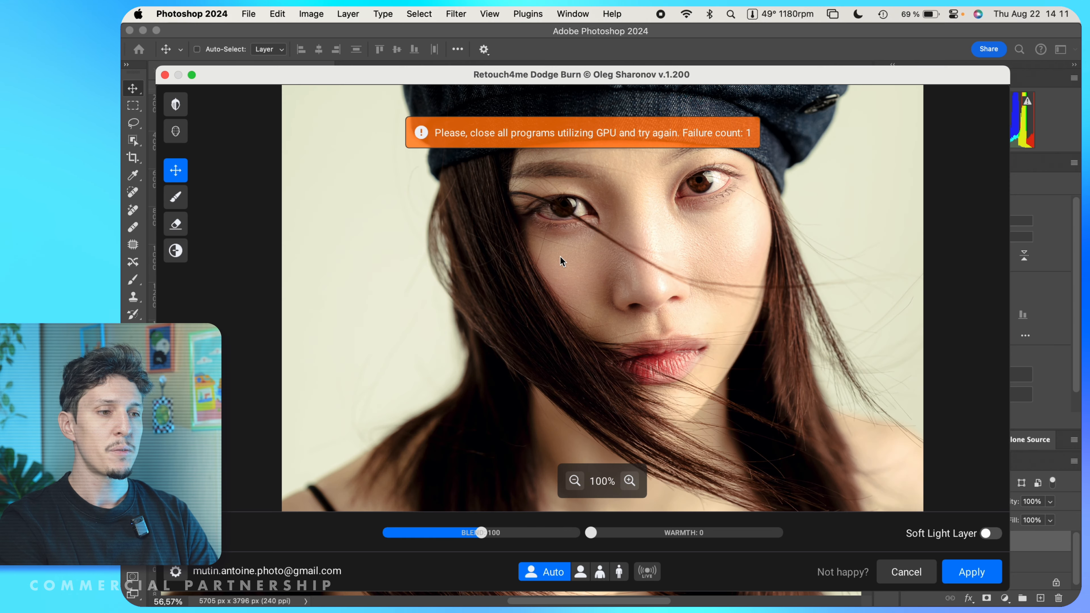
- Try a Dodge Burn blend of 200, set it to 151, and check the facial skin
scroll(752, 226, up, 3)
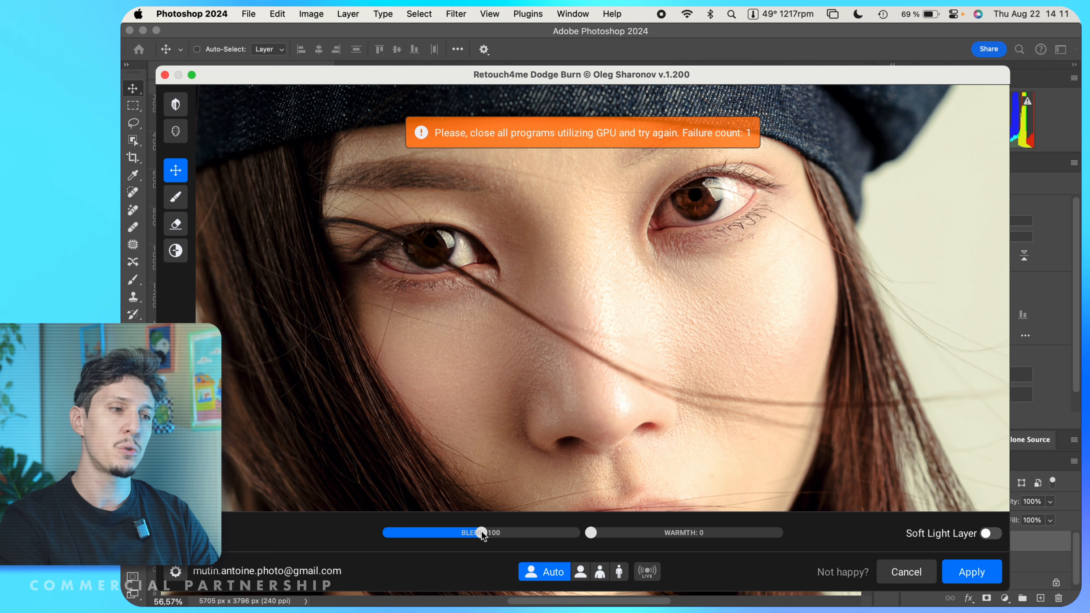
drag(481, 530, 574, 533)
scroll(708, 318, down, 3)
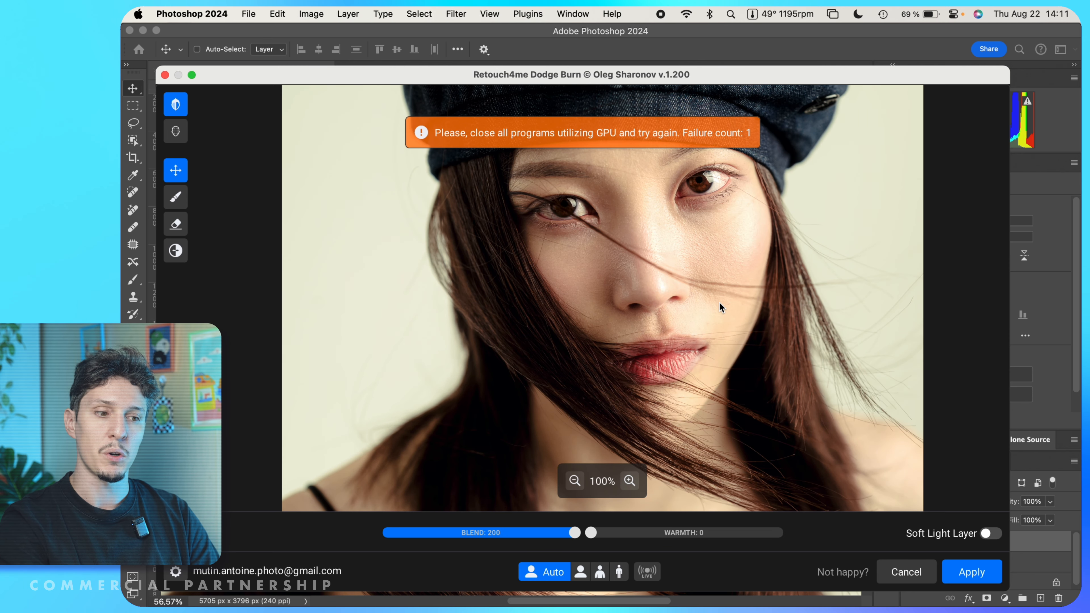
drag(529, 536, 528, 534)
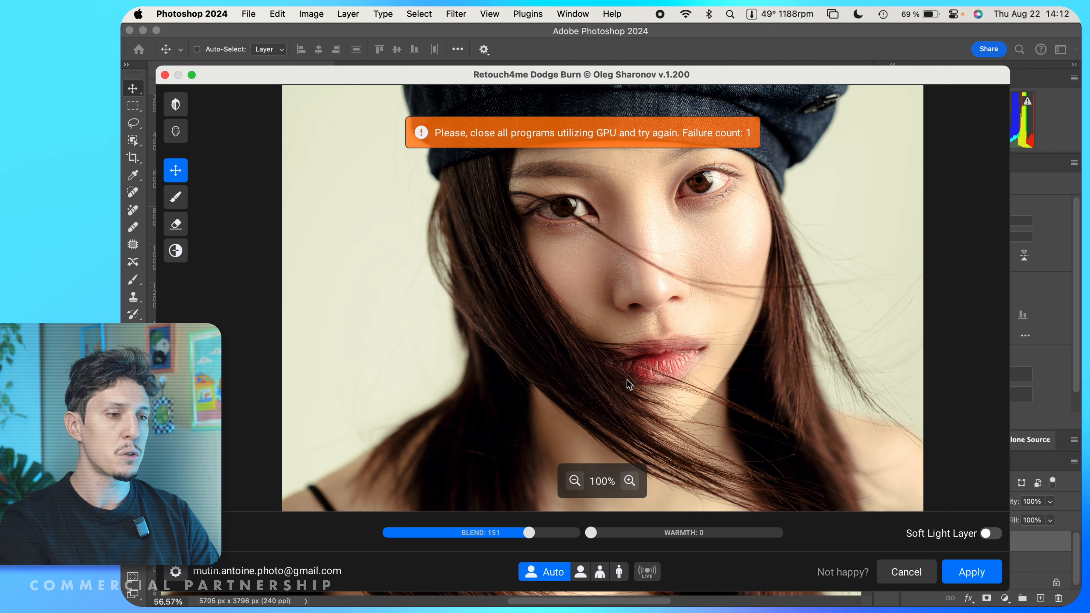
drag(691, 258, 572, 259)
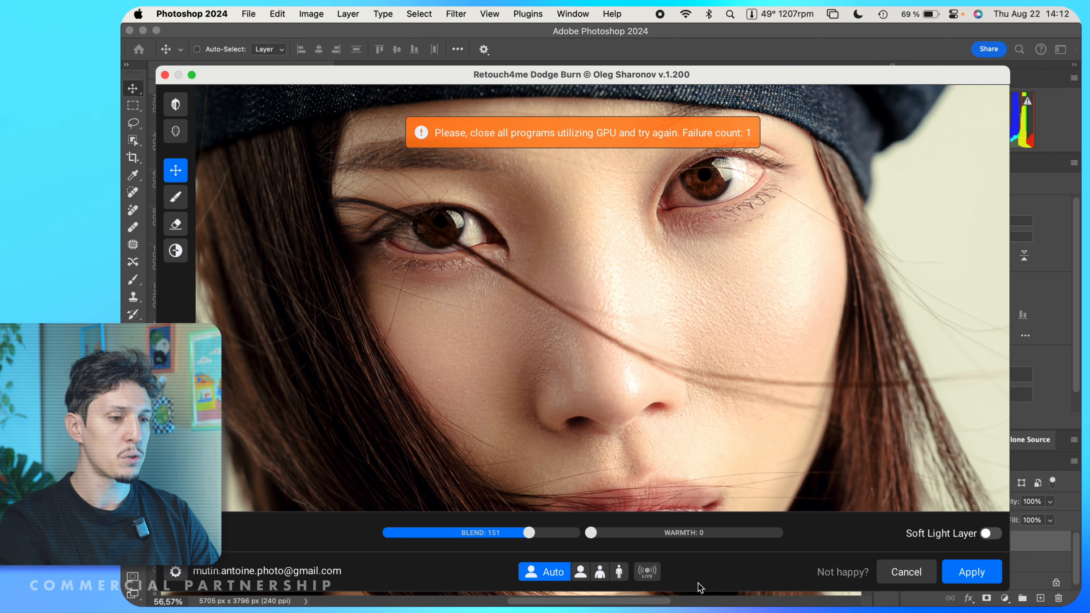
- Try a Dodge Burn warmth of 88 and return it to 0
drag(592, 533, 756, 537)
scroll(657, 309, down, 2)
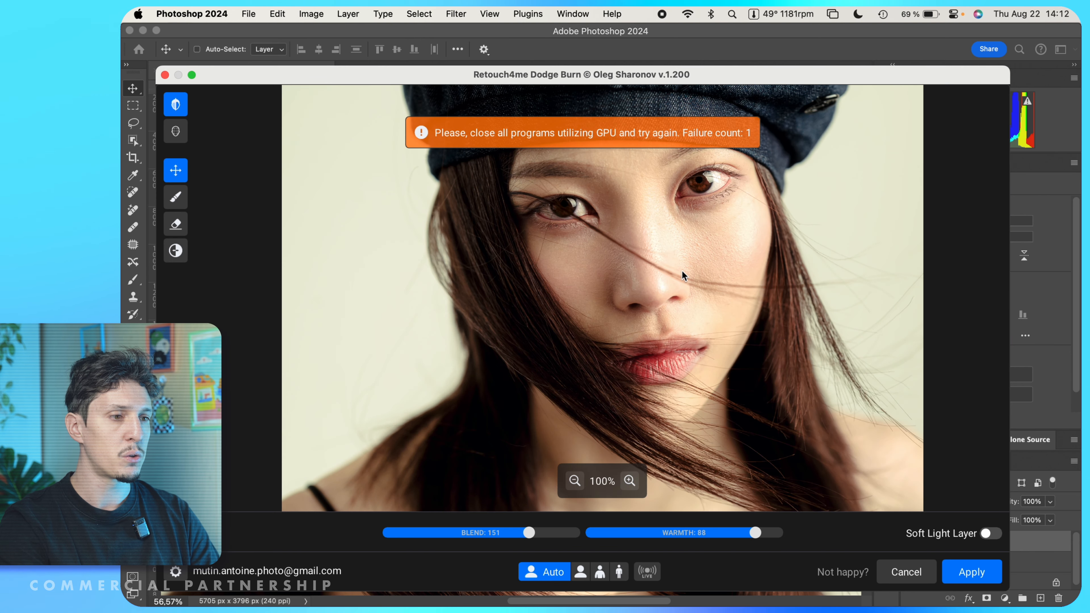
drag(720, 536, 577, 530)
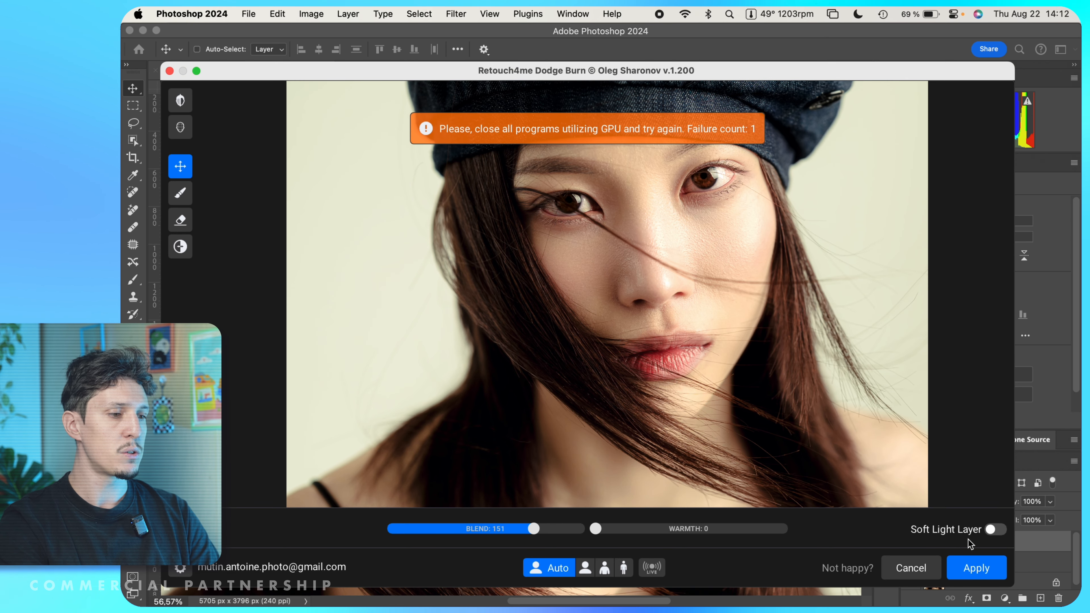
- Apply the Dodge Burn retouch with the Soft Light Layer option off, and reopen the Retouch4me panel
click(994, 530)
click(991, 526)
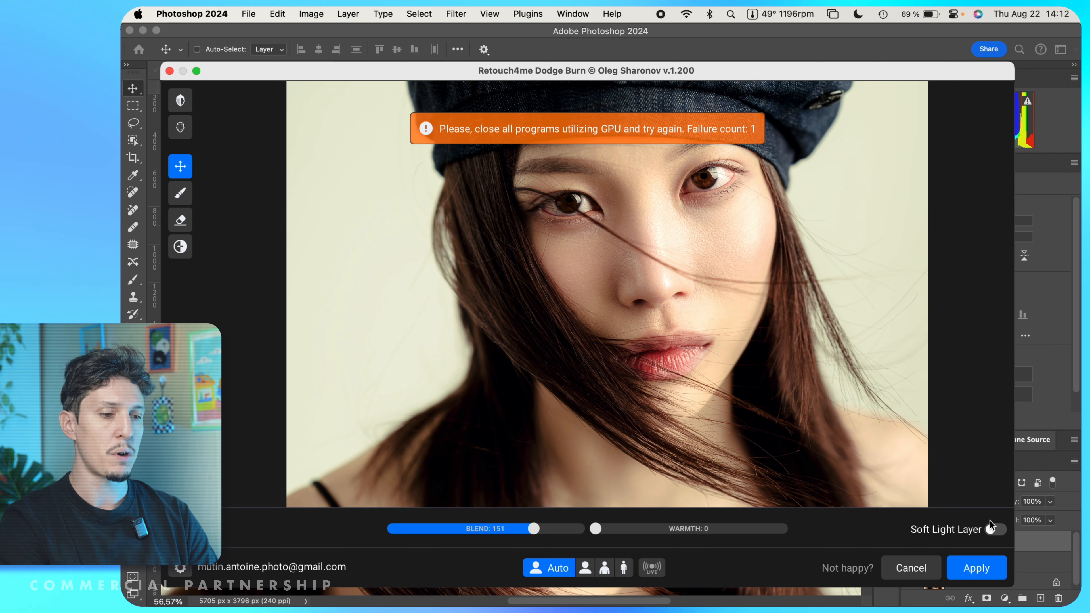
click(976, 568)
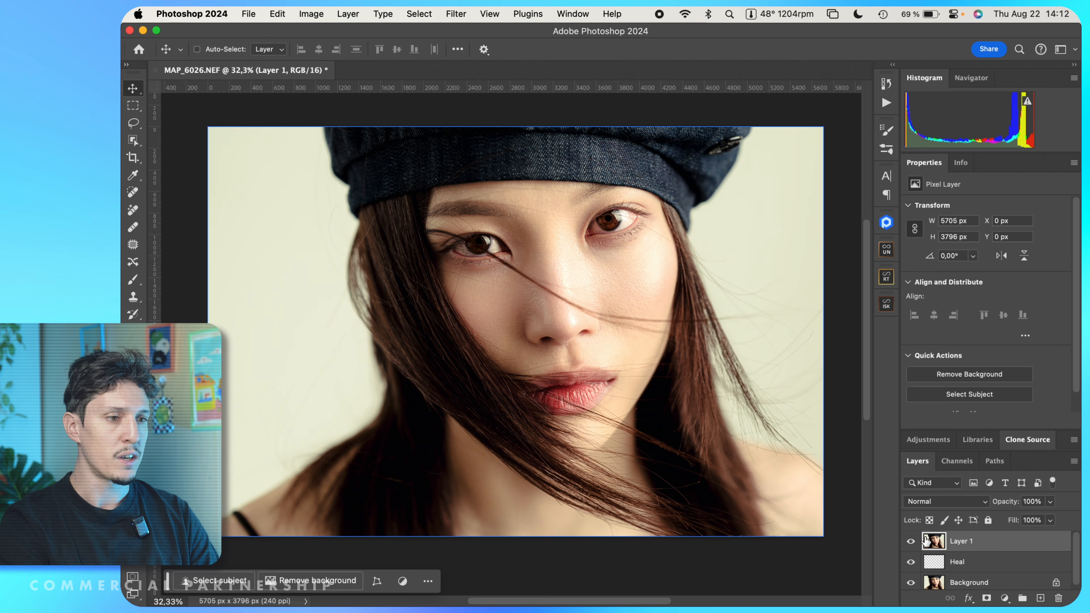
click(887, 222)
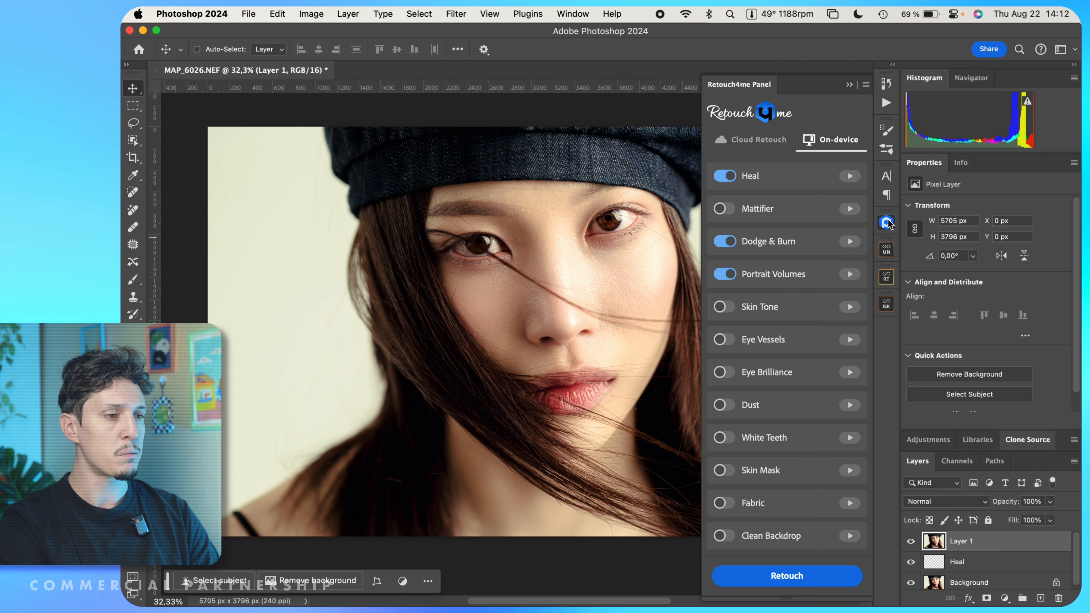